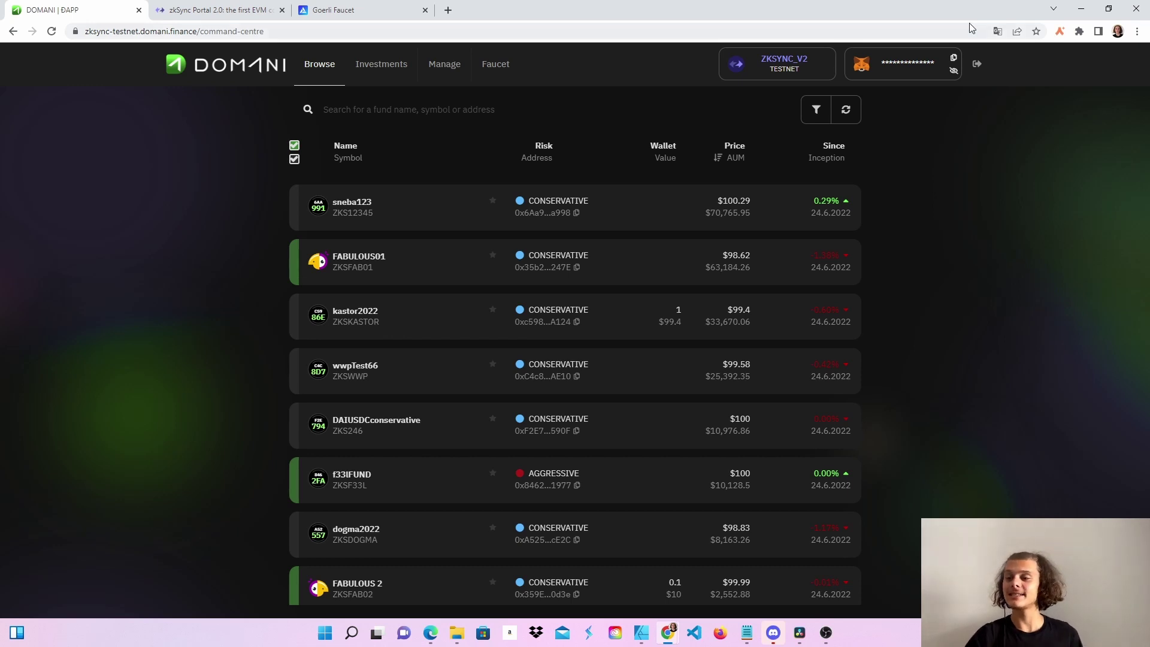
Pin MetaMask to the browser toolbar from the Extensions list.
{"action": "left_click", "coordinate": [1079, 31]}
{"action": "scroll", "coordinate": [972, 196], "scroll_direction": "down", "scroll_amount": 2}
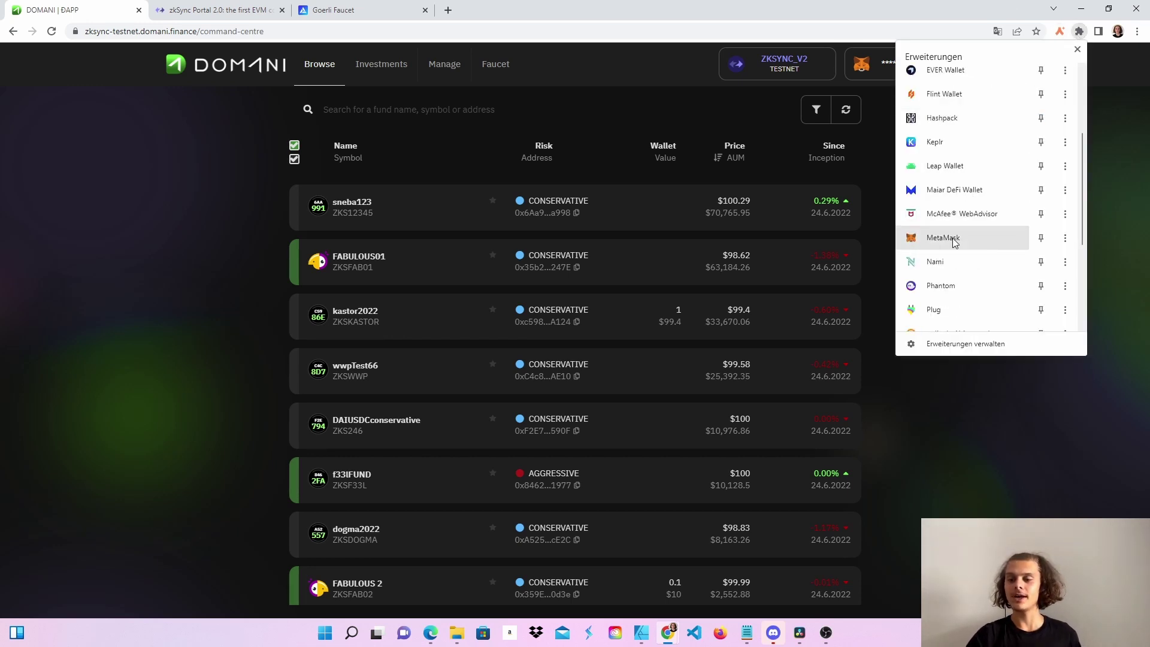
{"action": "left_click", "coordinate": [1041, 237]}
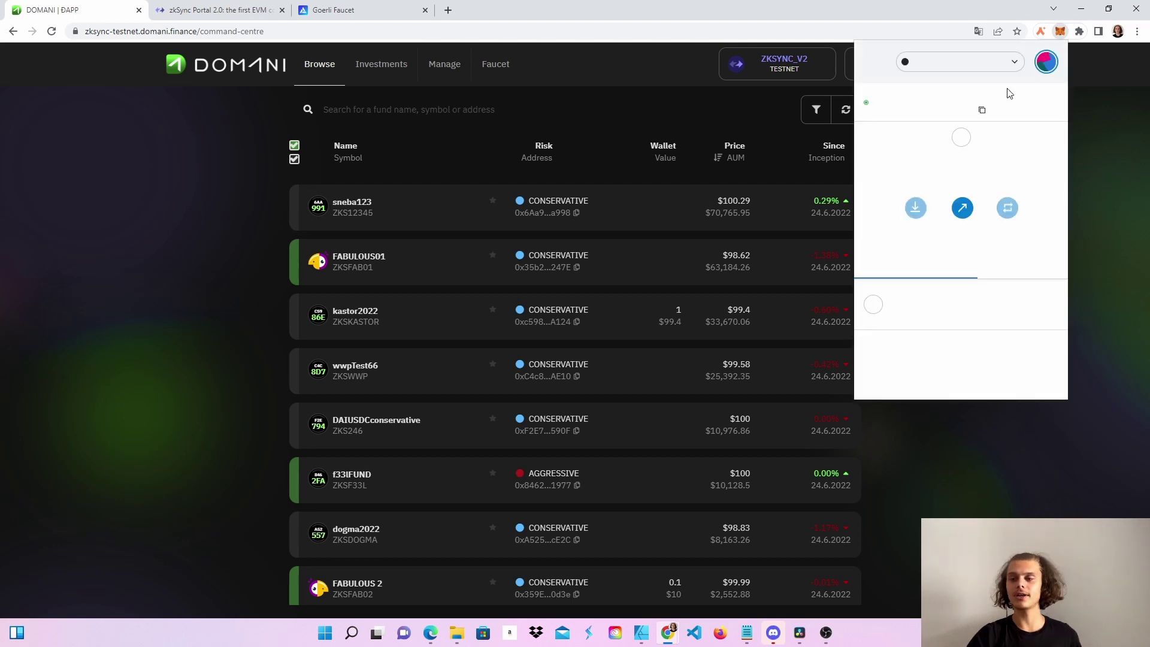
Review the available test networks in MetaMask's network list, then close it.
{"action": "left_click", "coordinate": [958, 61]}
{"action": "scroll", "coordinate": [983, 246], "scroll_direction": "down", "scroll_amount": 3}
{"action": "scroll", "coordinate": [983, 246], "scroll_direction": "down", "scroll_amount": 5}
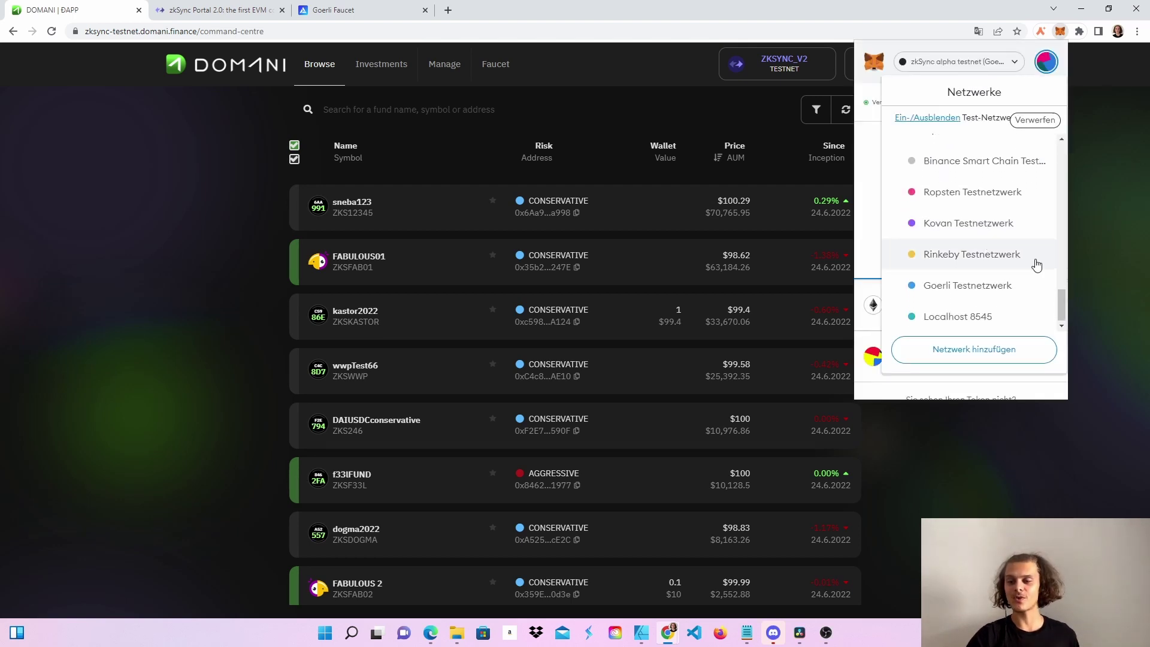
{"action": "left_click", "coordinate": [874, 216]}
Dismiss the Goerli Faucet donation message, focus its wallet address field, then return to zkSync Portal.
{"action": "left_click", "coordinate": [335, 11]}
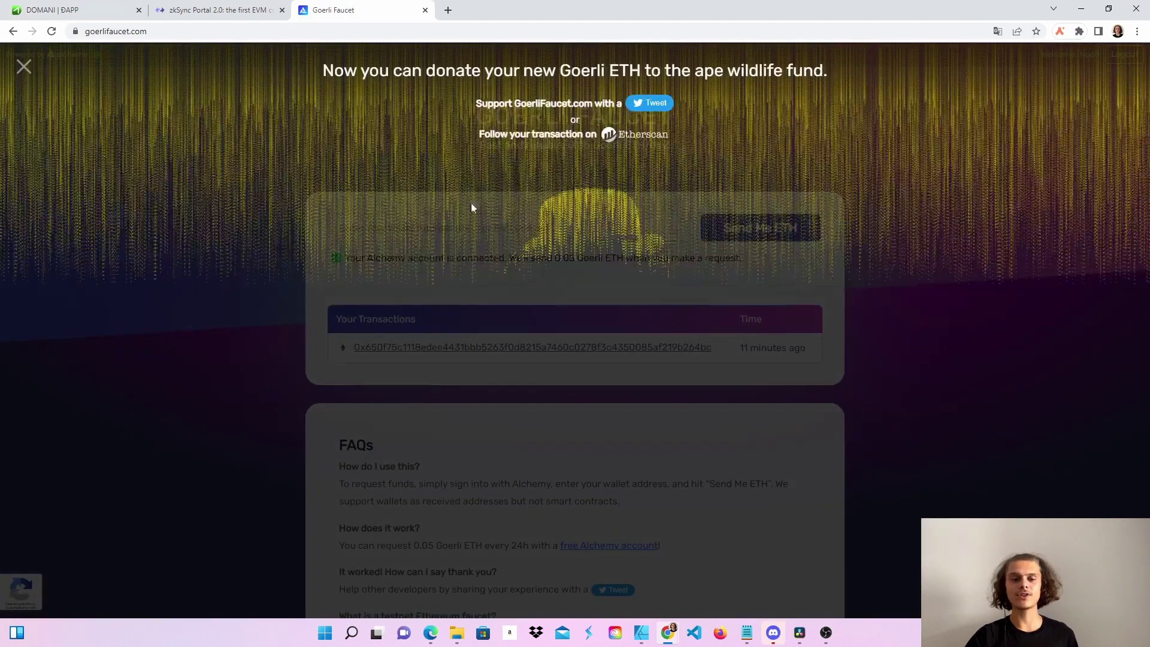
{"action": "left_click", "coordinate": [24, 66]}
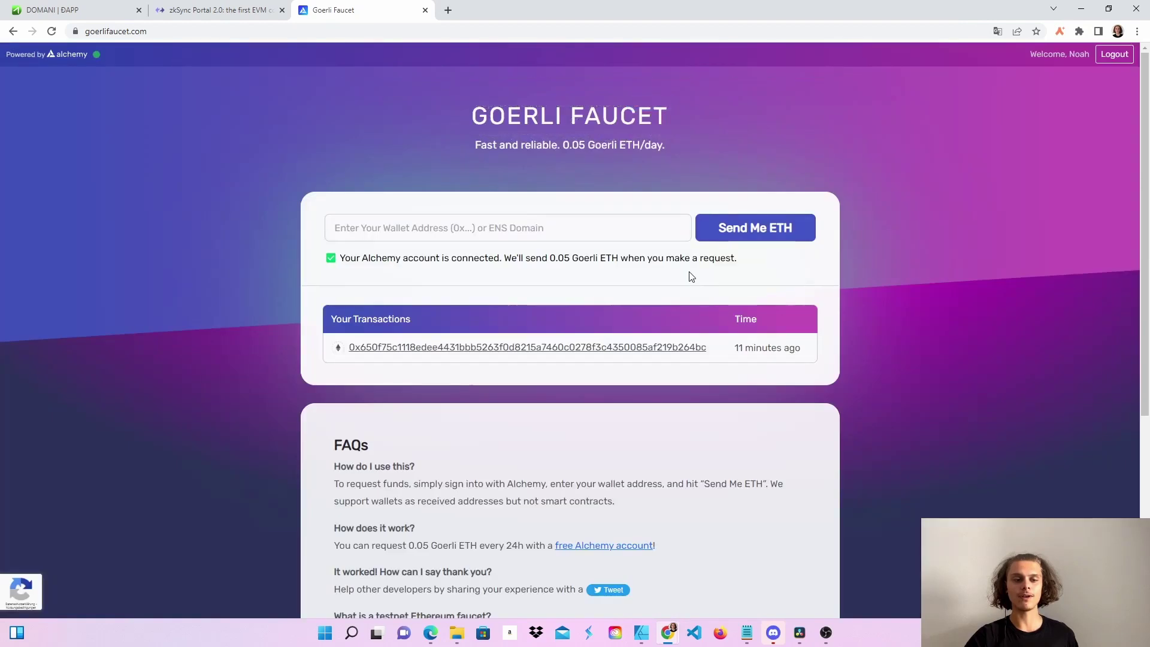
{"action": "left_click", "coordinate": [653, 229]}
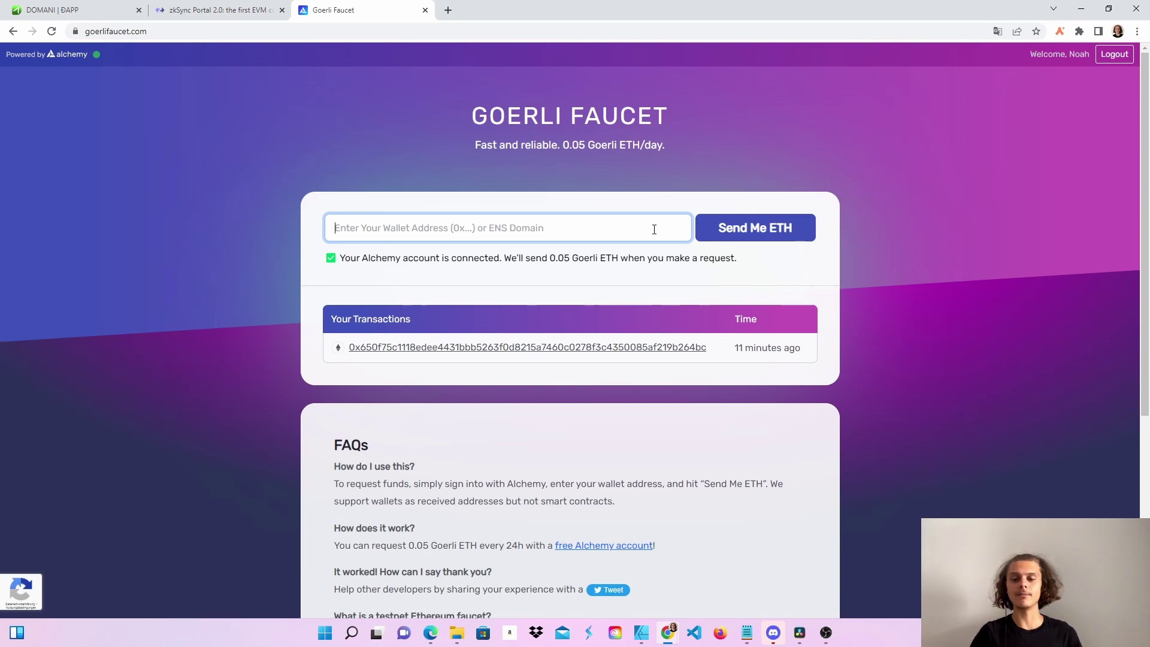
{"action": "left_click", "coordinate": [205, 9]}
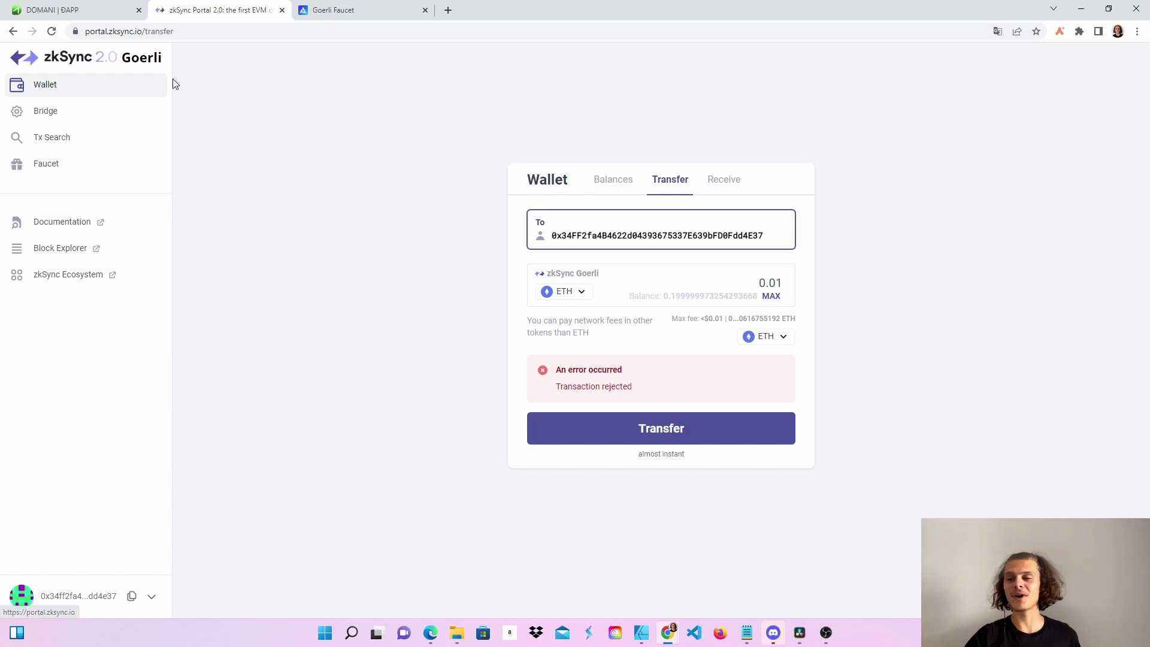
Submit a 0.1 ETH Bridge deposit from Ethereum Goerli into zkSync Goerli.
{"action": "left_click", "coordinate": [80, 113]}
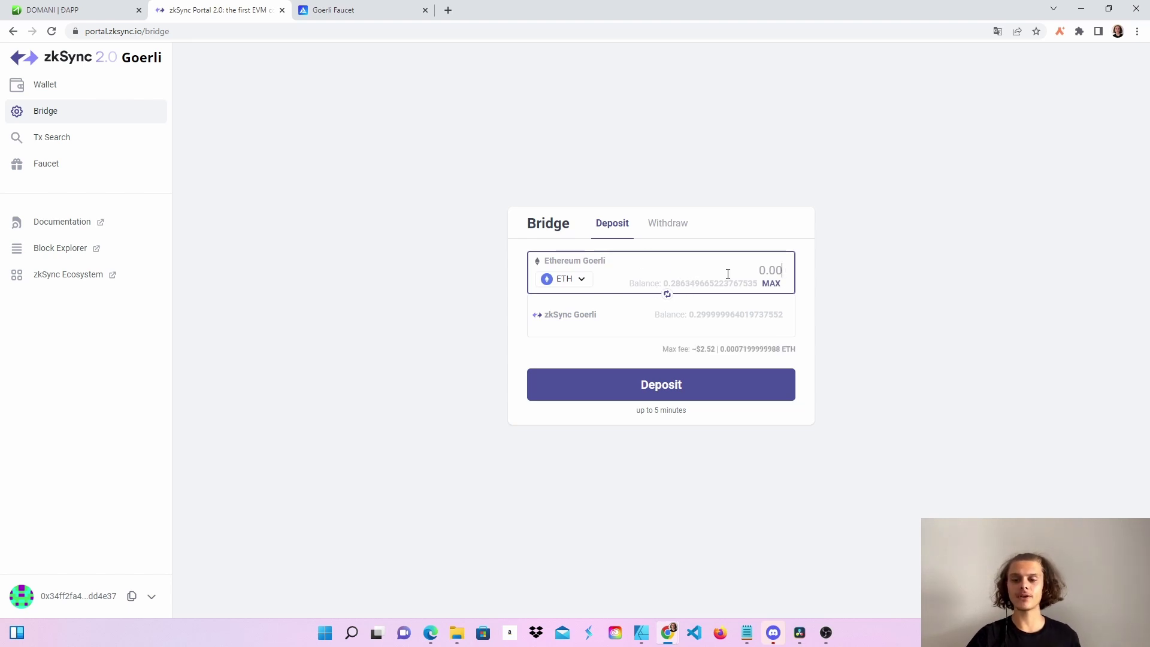
{"action": "type", "text": "0.1"}
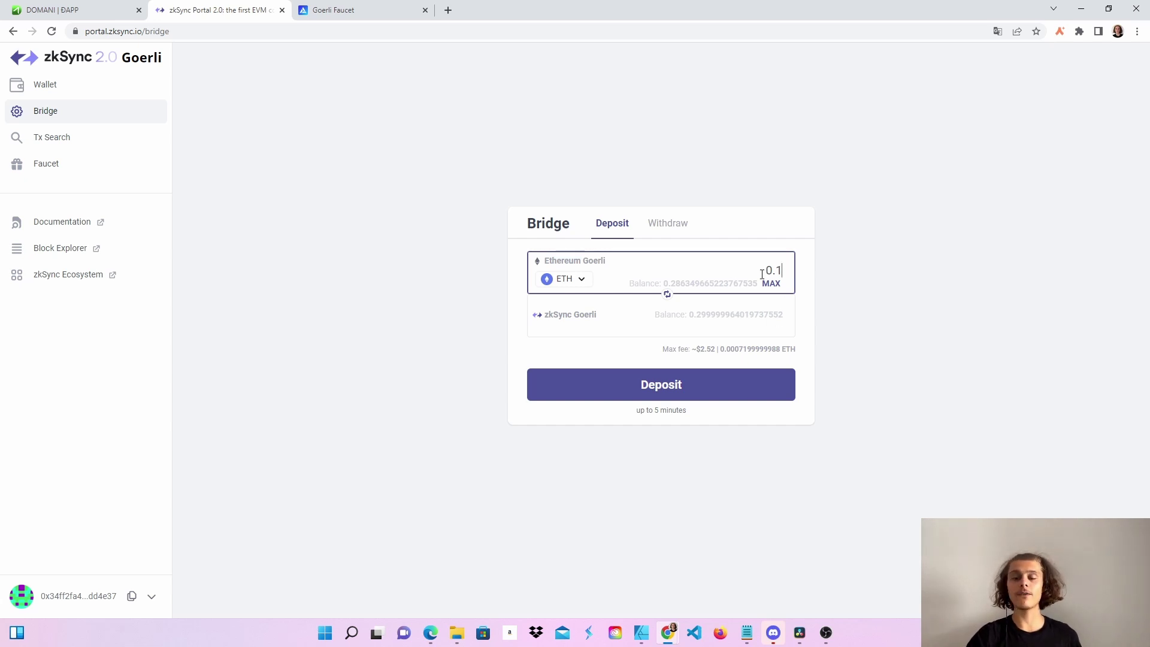
{"action": "left_click", "coordinate": [675, 390]}
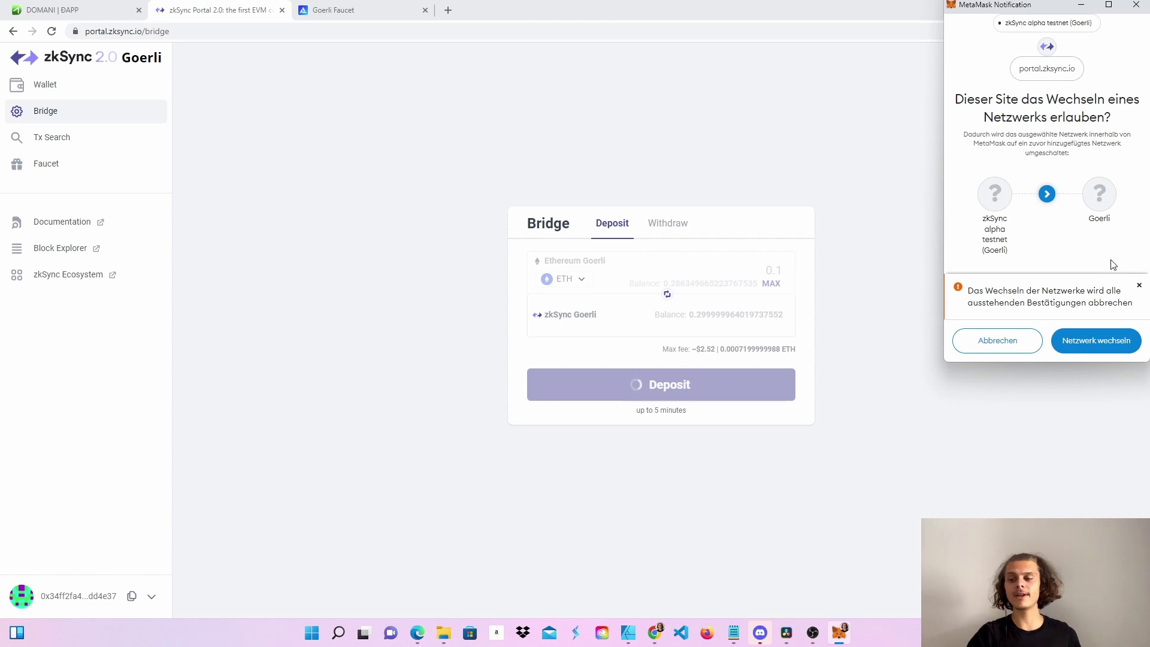
Allow MetaMask to switch to Goerli and confirm the 0.1 ETH deposit (0.10072 GoerliETH with gas).
{"action": "left_click", "coordinate": [1095, 339]}
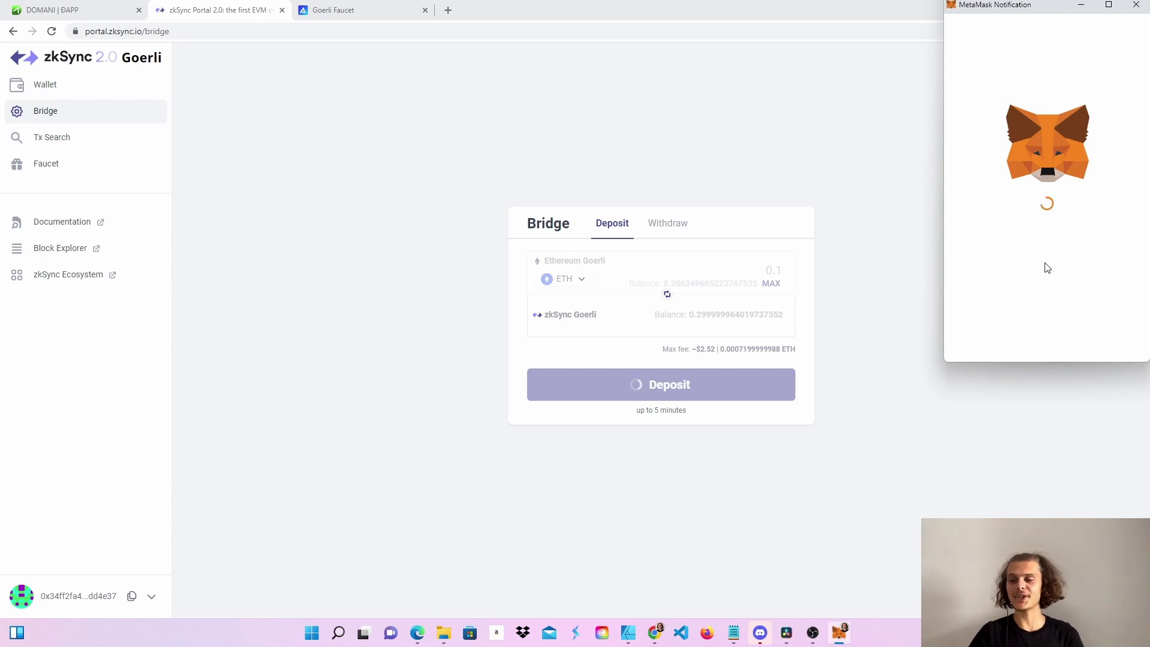
{"action": "scroll", "coordinate": [1047, 267], "scroll_direction": "down", "scroll_amount": 2}
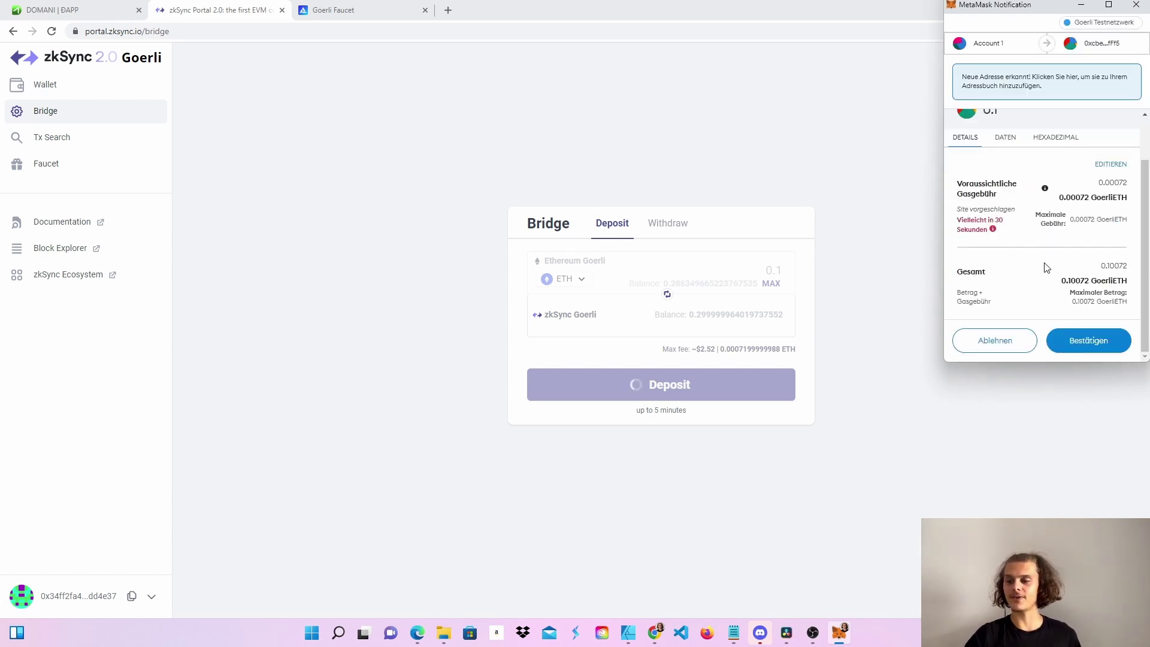
{"action": "left_click", "coordinate": [1082, 342]}
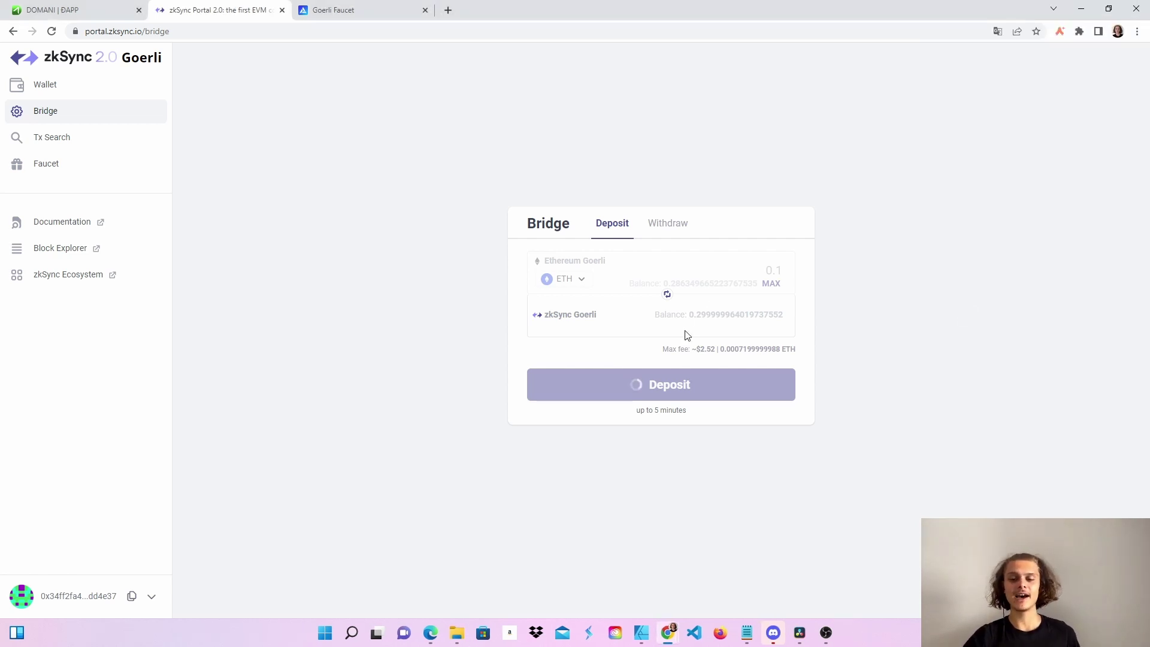
Visit the zkSync faucet, then start a wallet transfer to the wallet's own pasted address.
{"action": "left_click", "coordinate": [81, 168]}
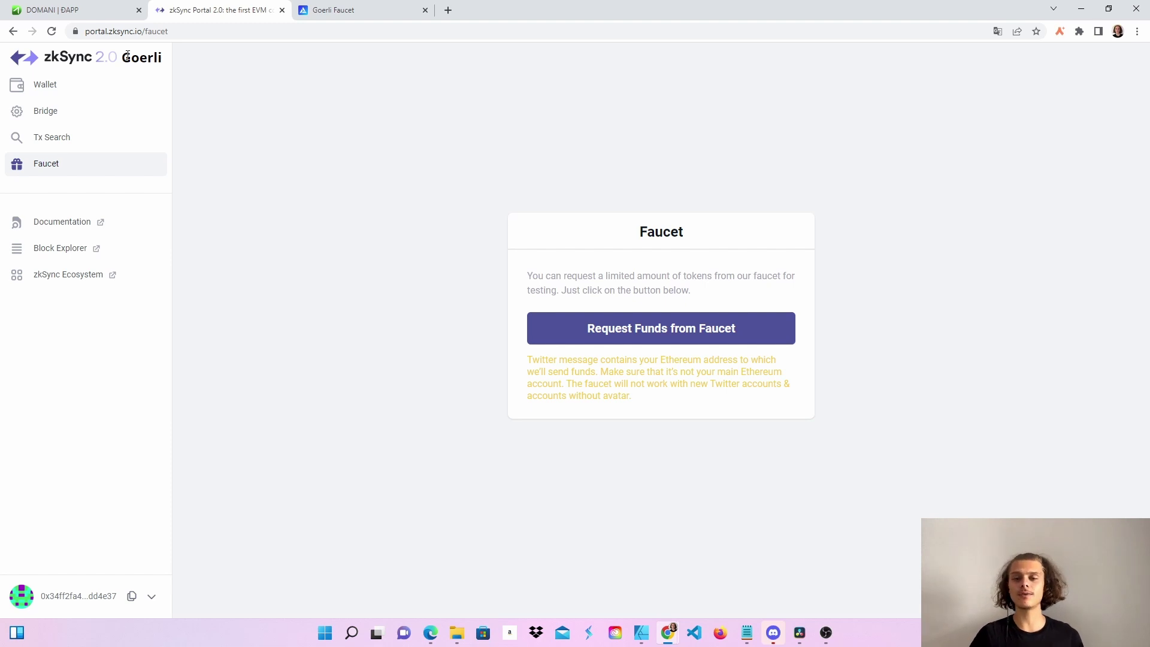
{"action": "left_click", "coordinate": [79, 85]}
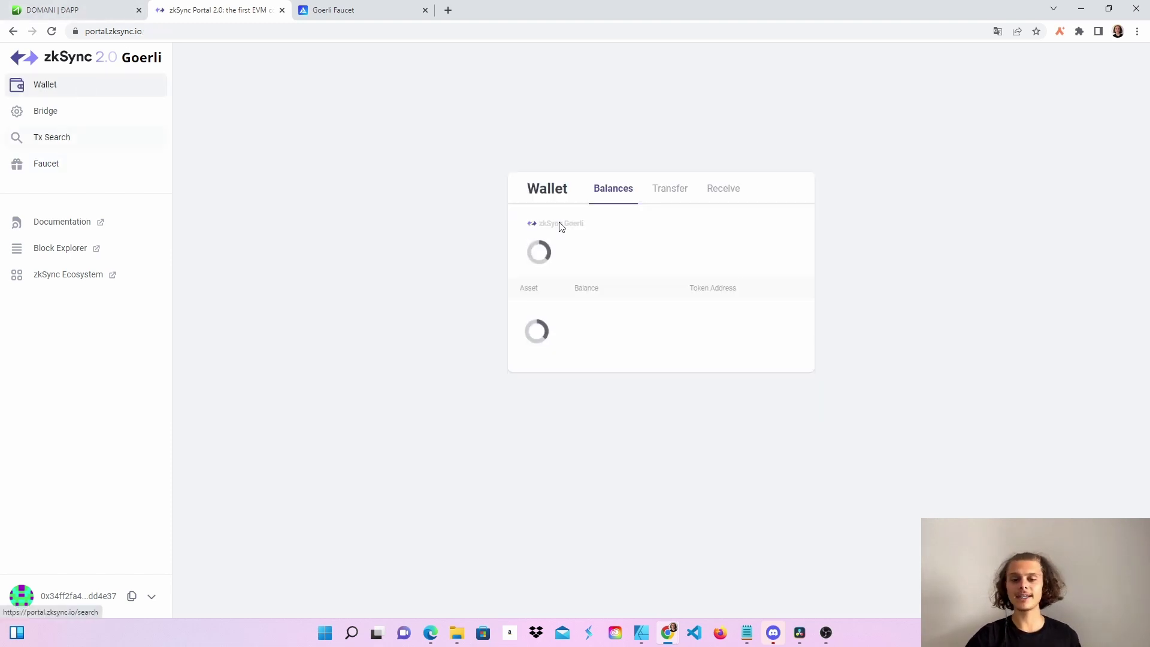
{"action": "left_click", "coordinate": [671, 185]}
{"action": "key", "text": "ctrl+v"}
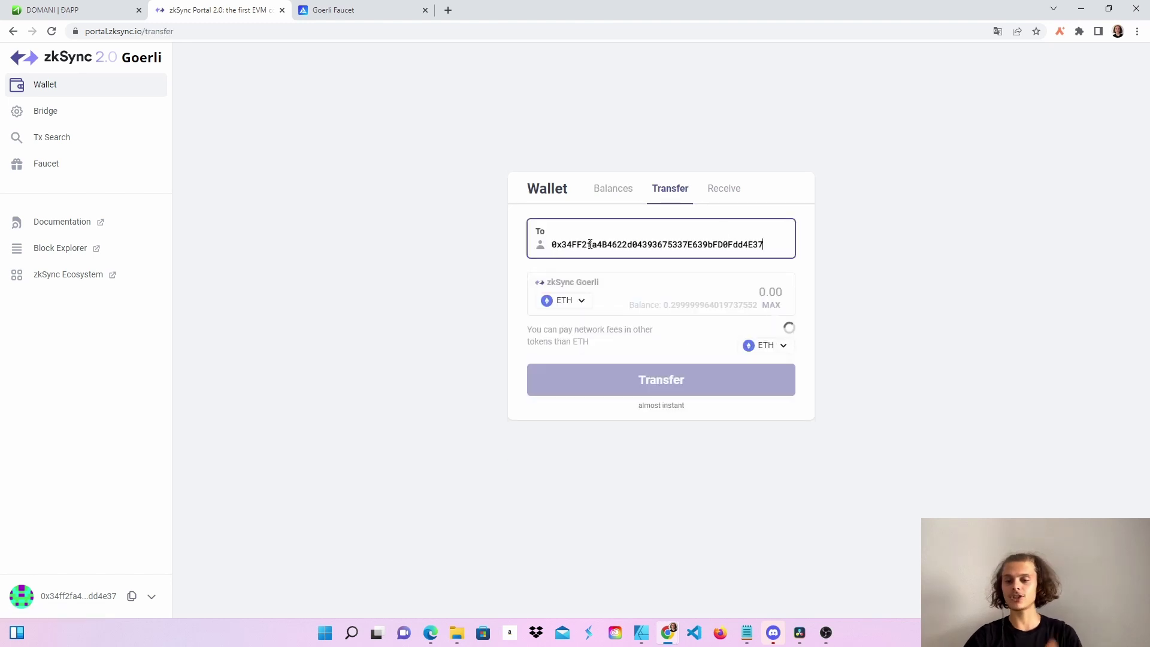
Send 0.01 ETH, approve the zkSync alpha testnet switch, and return to Domani.
{"action": "left_click", "coordinate": [775, 283]}
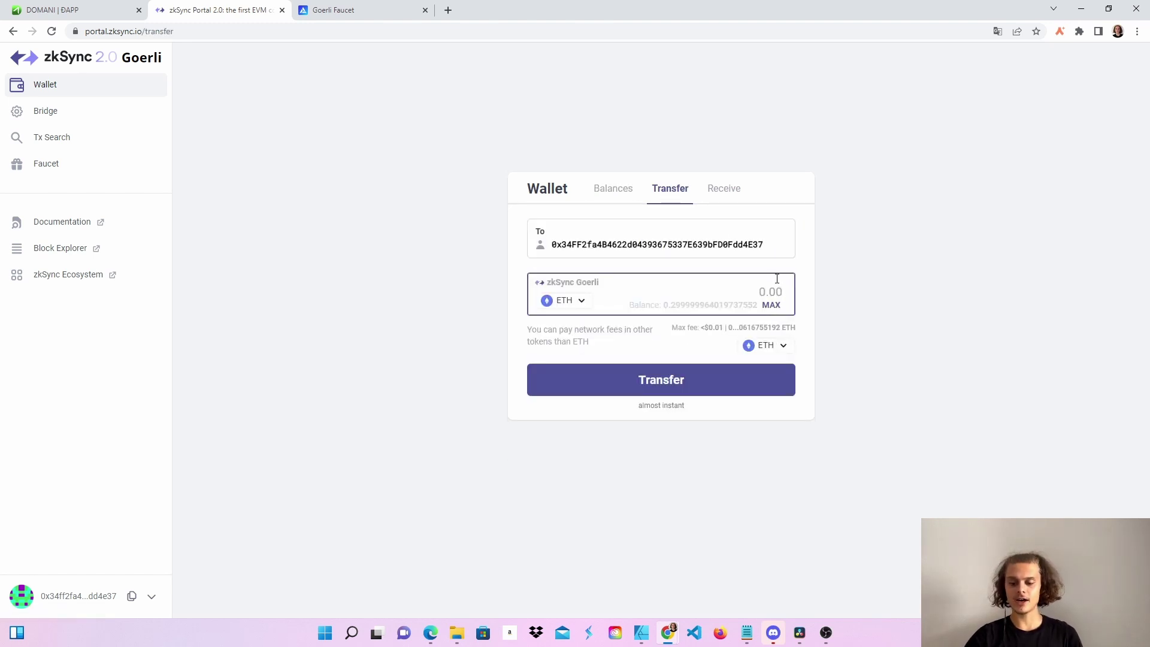
{"action": "type", "text": "0.01"}
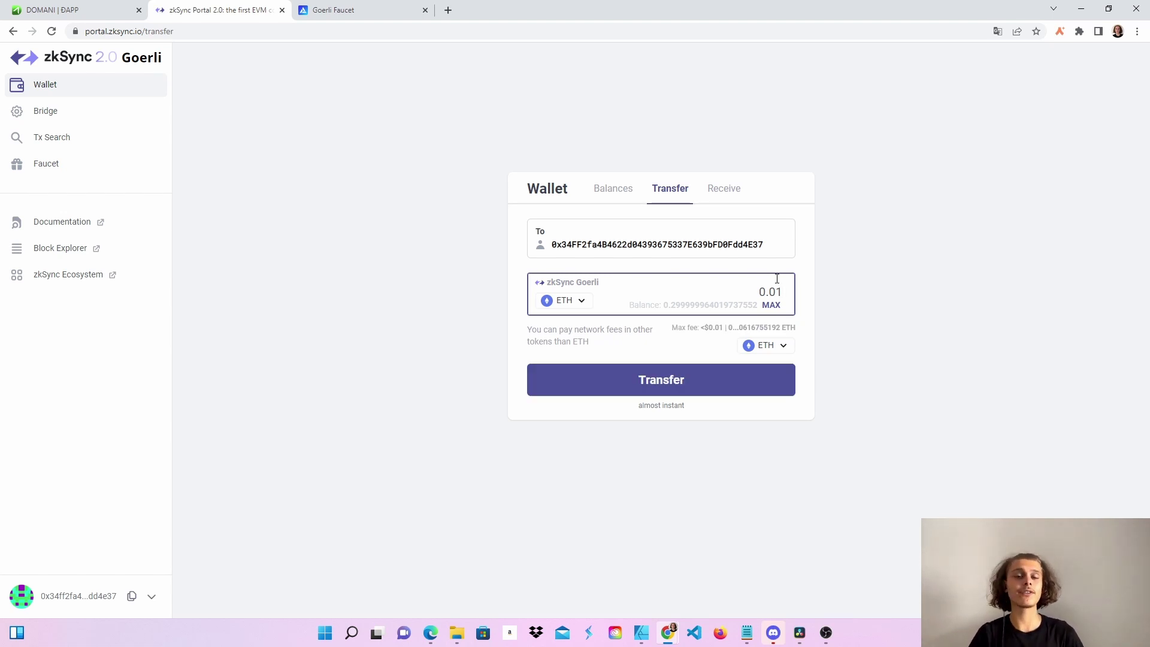
{"action": "left_click", "coordinate": [674, 374]}
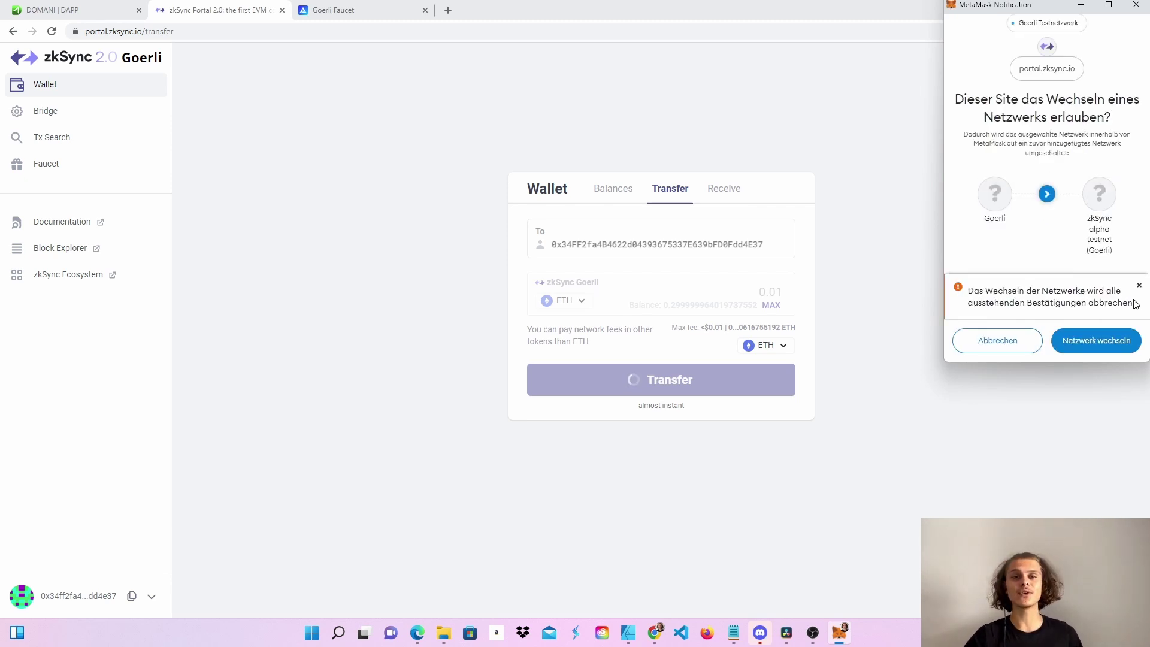
{"action": "left_click", "coordinate": [1100, 350]}
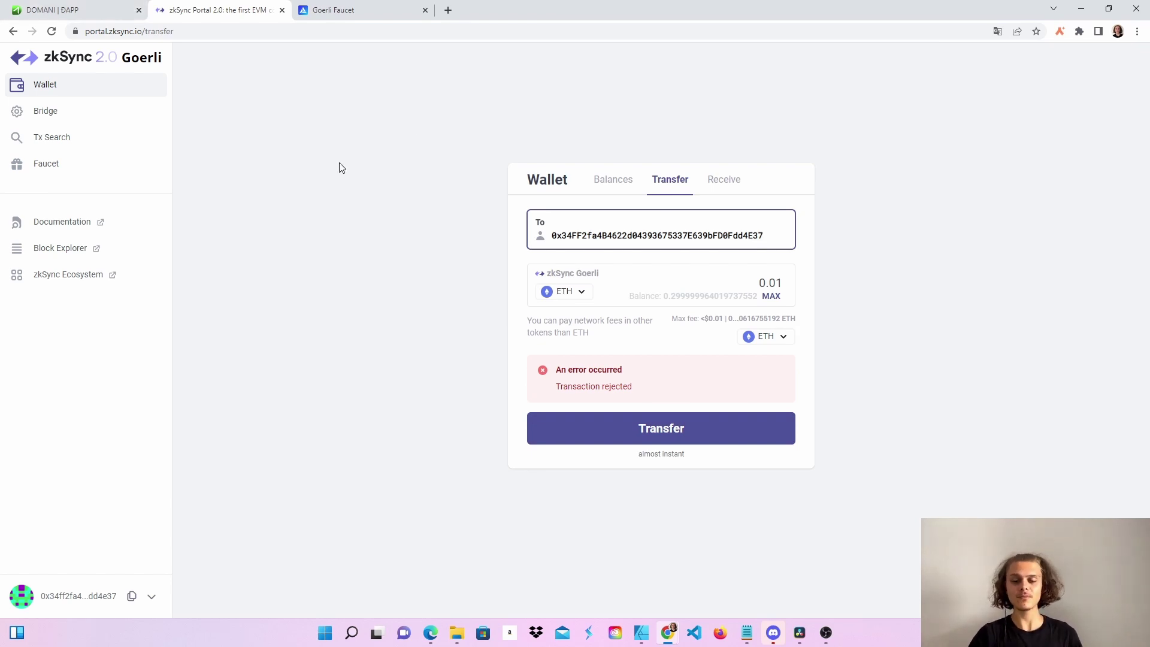
{"action": "left_click", "coordinate": [54, 9]}
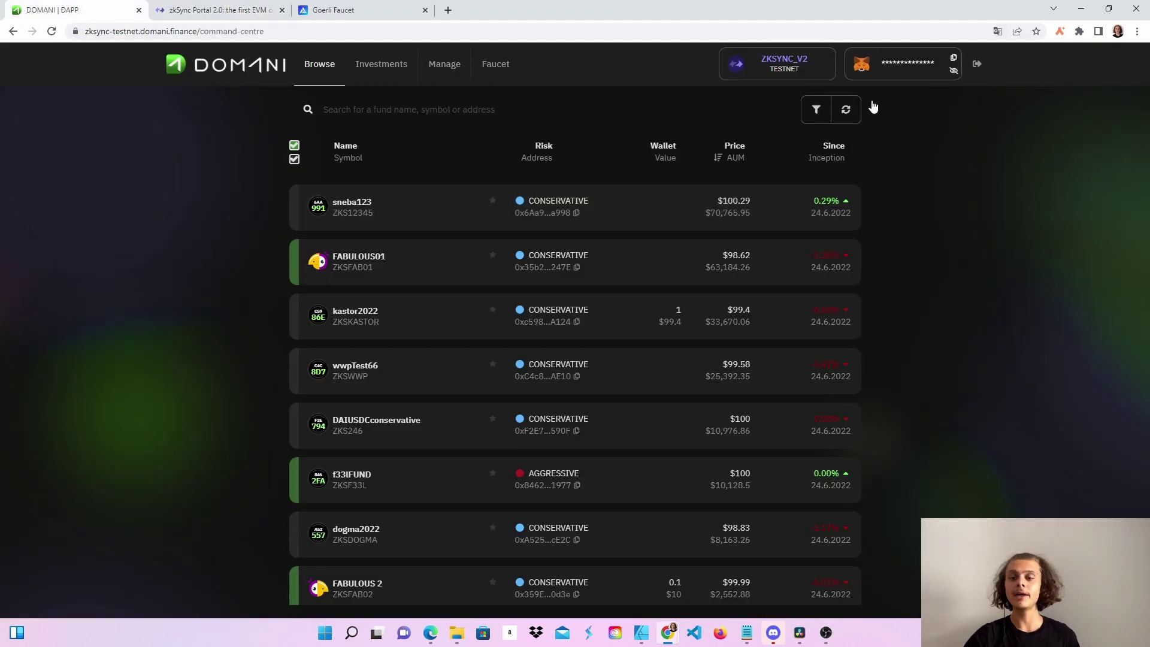
Log the wallet out of Domani and reconnect it to reload the fund list.
{"action": "left_click", "coordinate": [976, 65]}
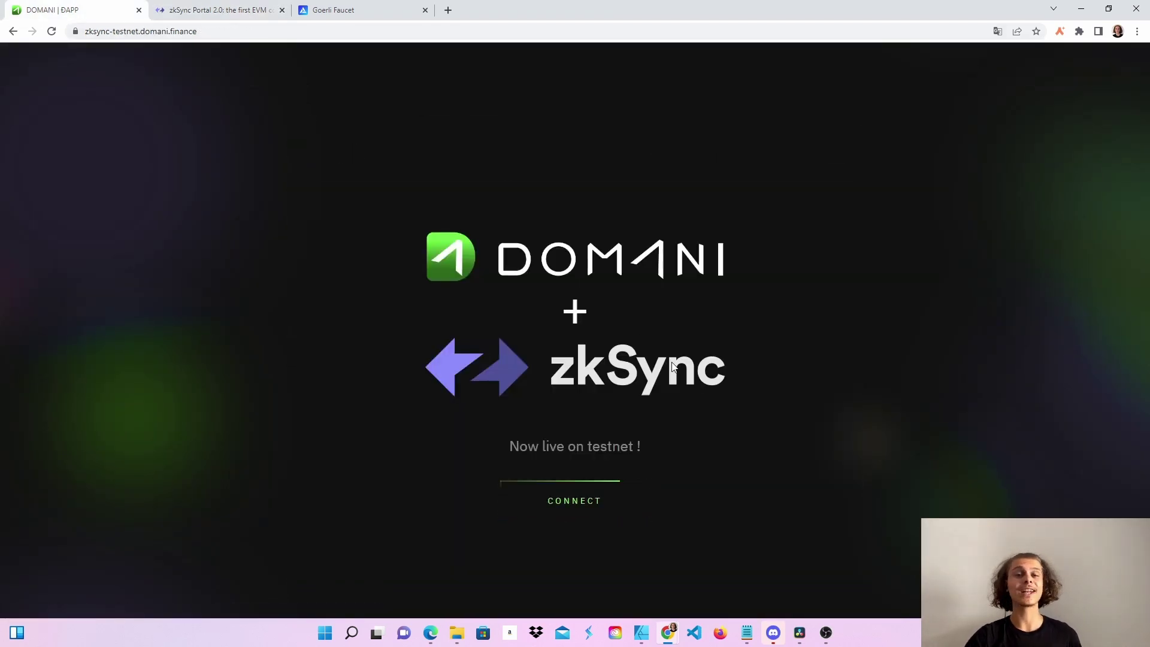
{"action": "left_click", "coordinate": [570, 502]}
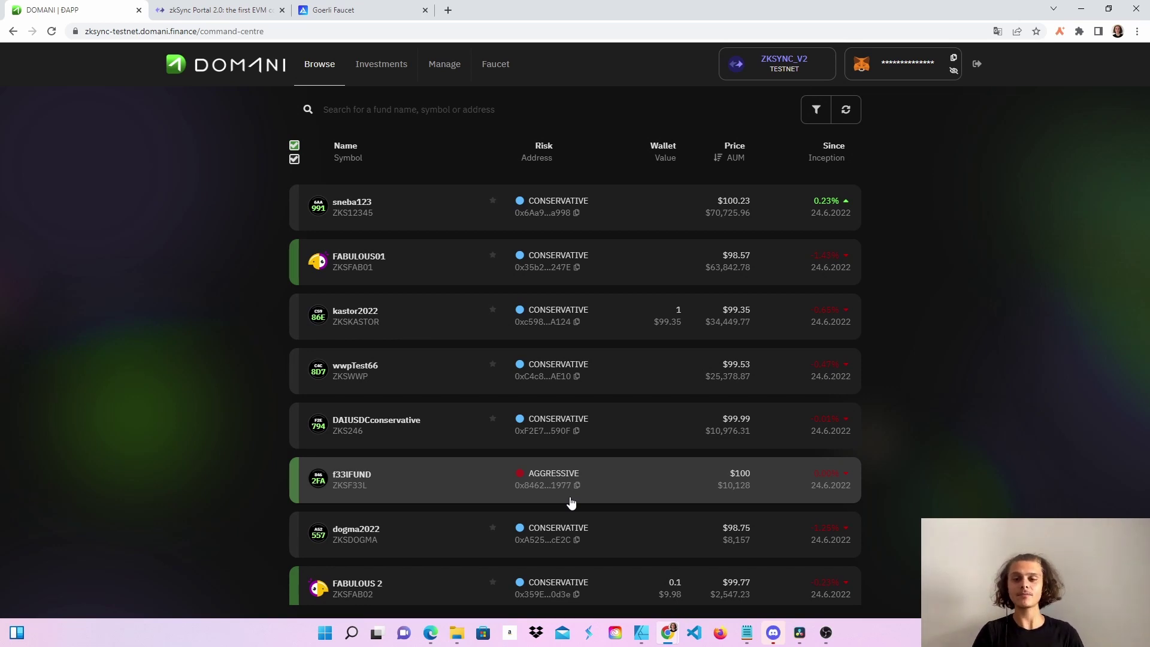
Check the test-token faucet's one-request-per-24-hours limit, close it, and reload Domani.
{"action": "left_click", "coordinate": [493, 65]}
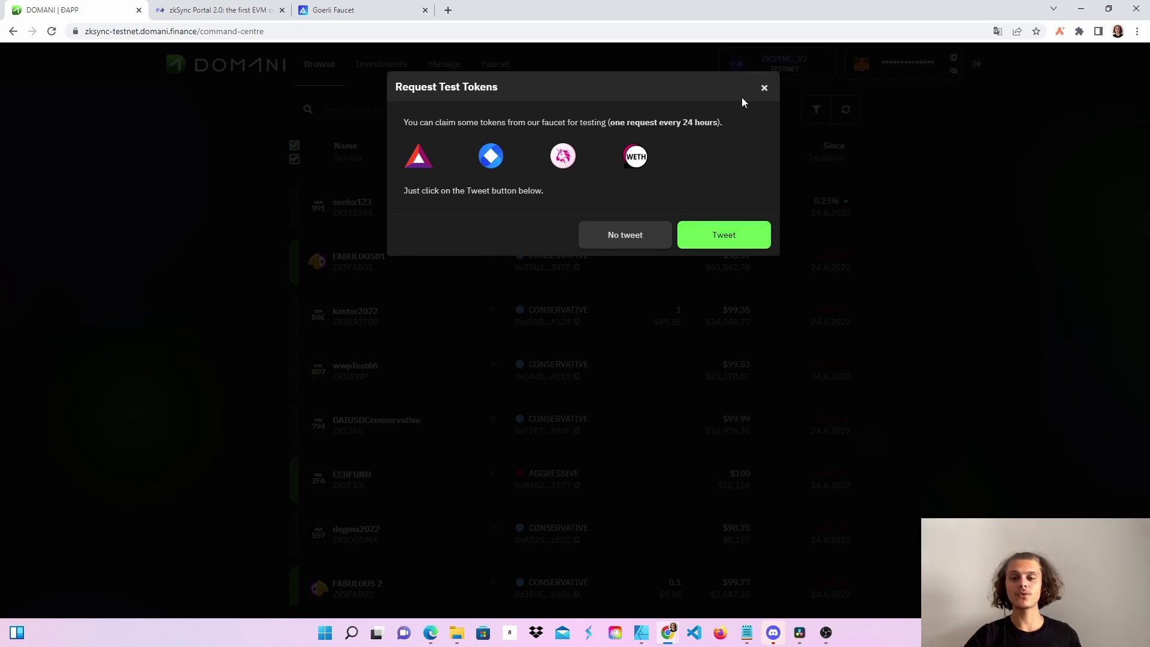
{"action": "left_click_drag", "start_coordinate": [719, 120], "coordinate": [606, 122]}
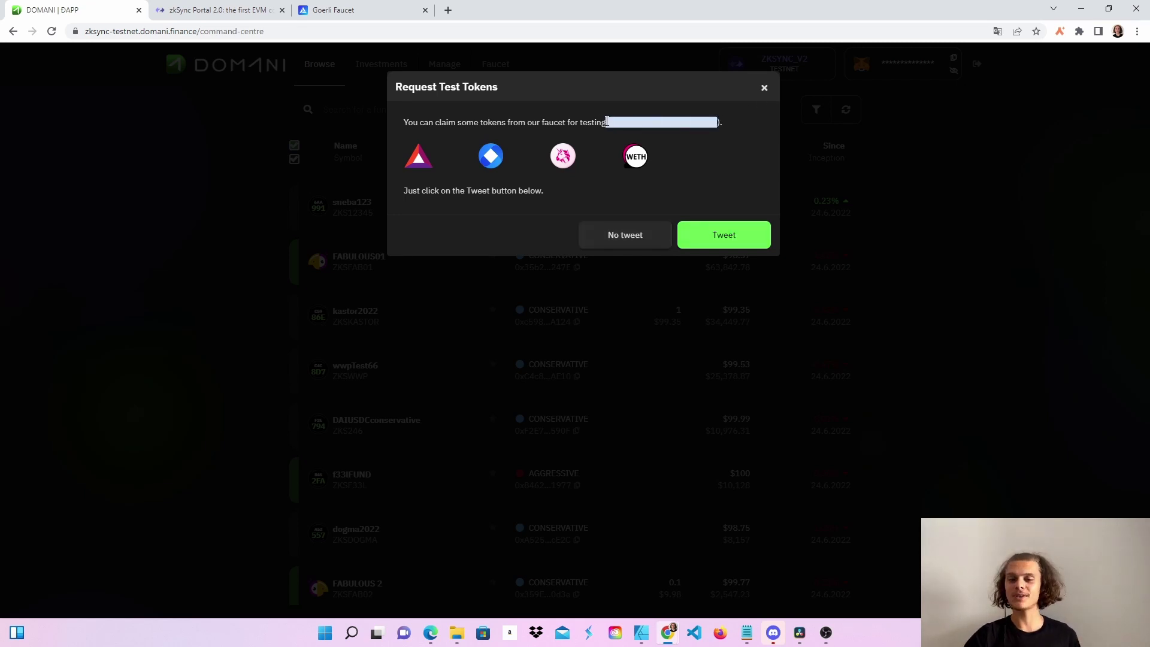
{"action": "left_click", "coordinate": [762, 93]}
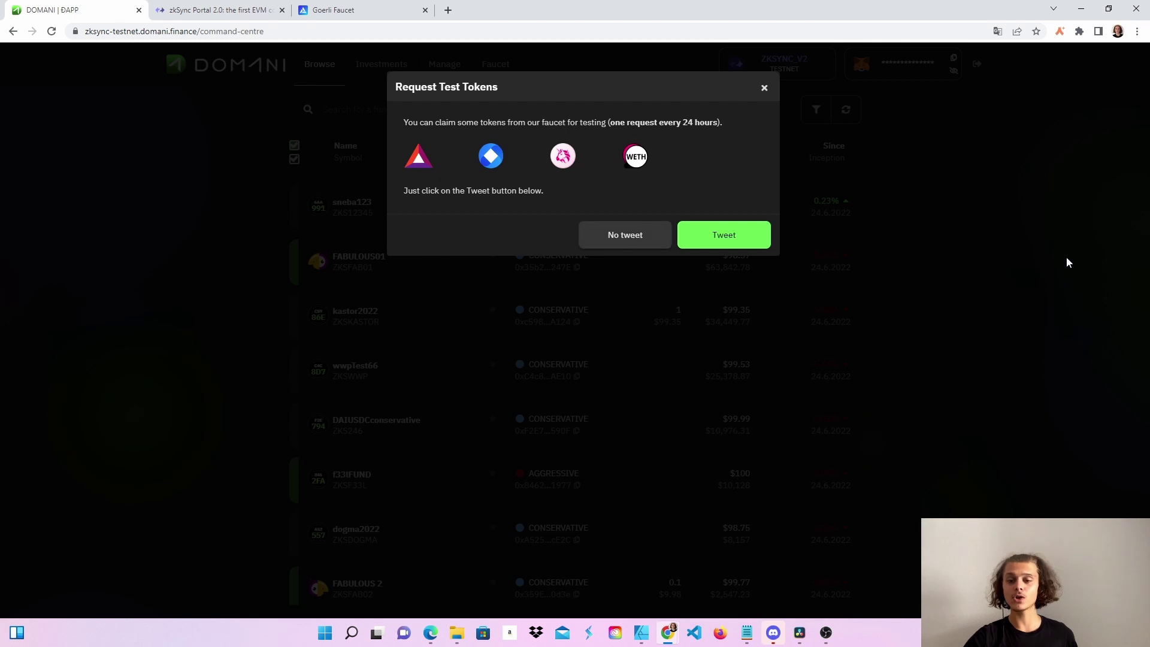
{"action": "left_click", "coordinate": [51, 33]}
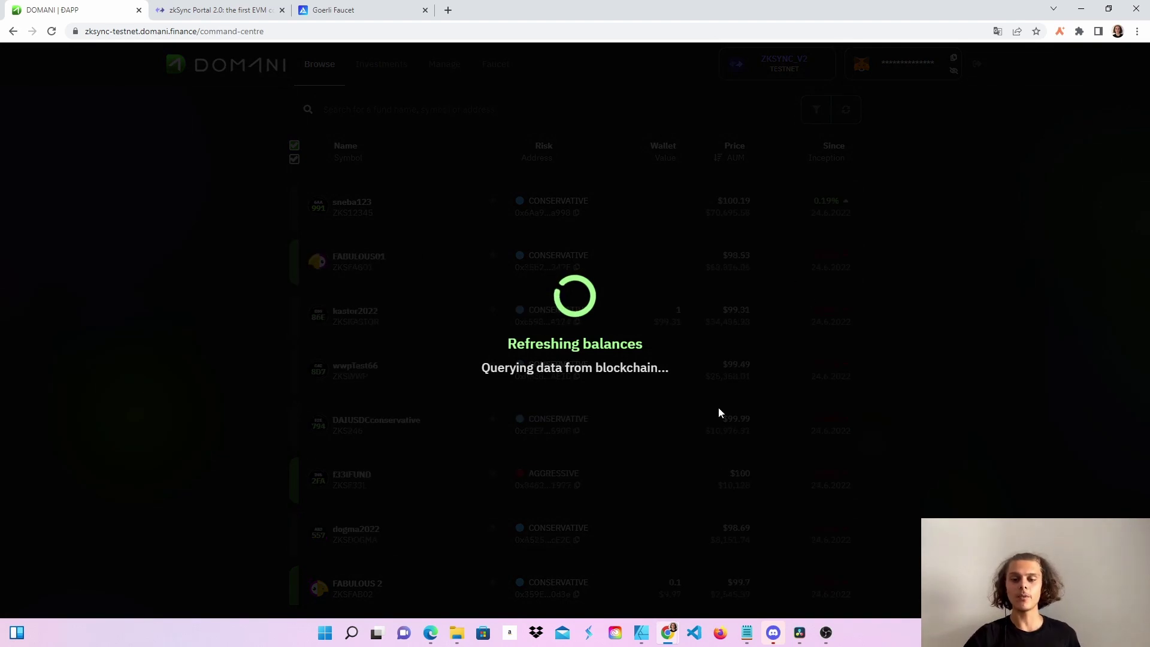
Open the TestTest (ZKS420) fund's details from the Browse list.
{"action": "scroll", "coordinate": [410, 414], "scroll_direction": "down", "scroll_amount": 2}
{"action": "scroll", "coordinate": [414, 443], "scroll_direction": "up", "scroll_amount": 1}
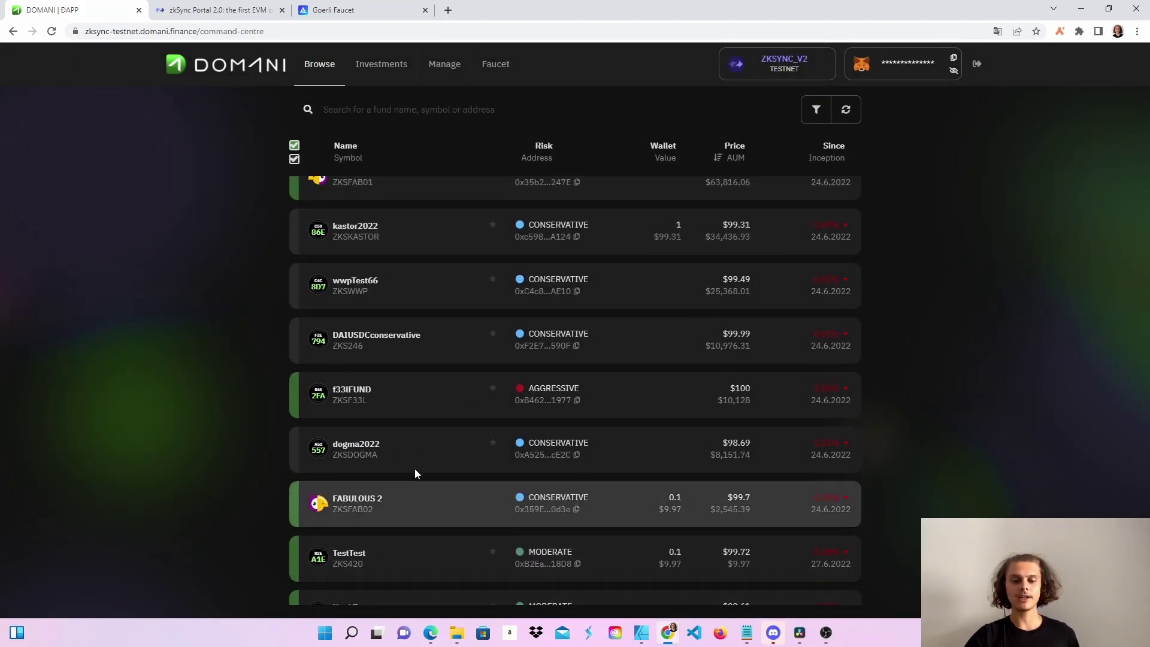
{"action": "scroll", "coordinate": [414, 468], "scroll_direction": "down", "scroll_amount": 1}
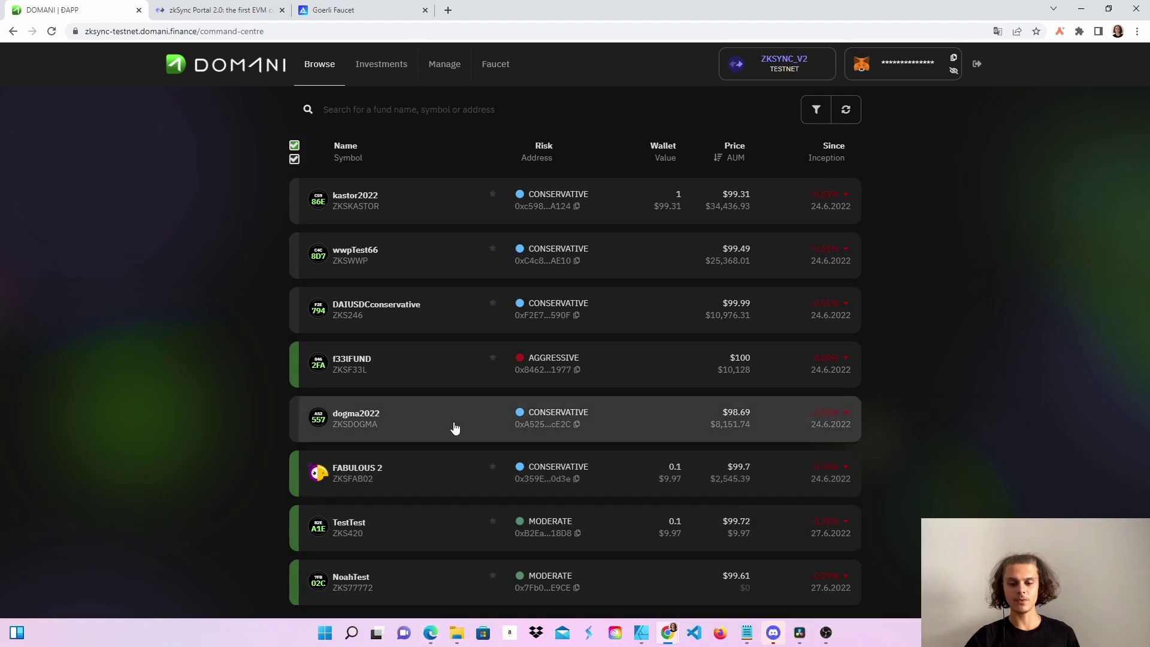
{"action": "scroll", "coordinate": [454, 419], "scroll_direction": "up", "scroll_amount": 2}
{"action": "scroll", "coordinate": [419, 449], "scroll_direction": "down", "scroll_amount": 2}
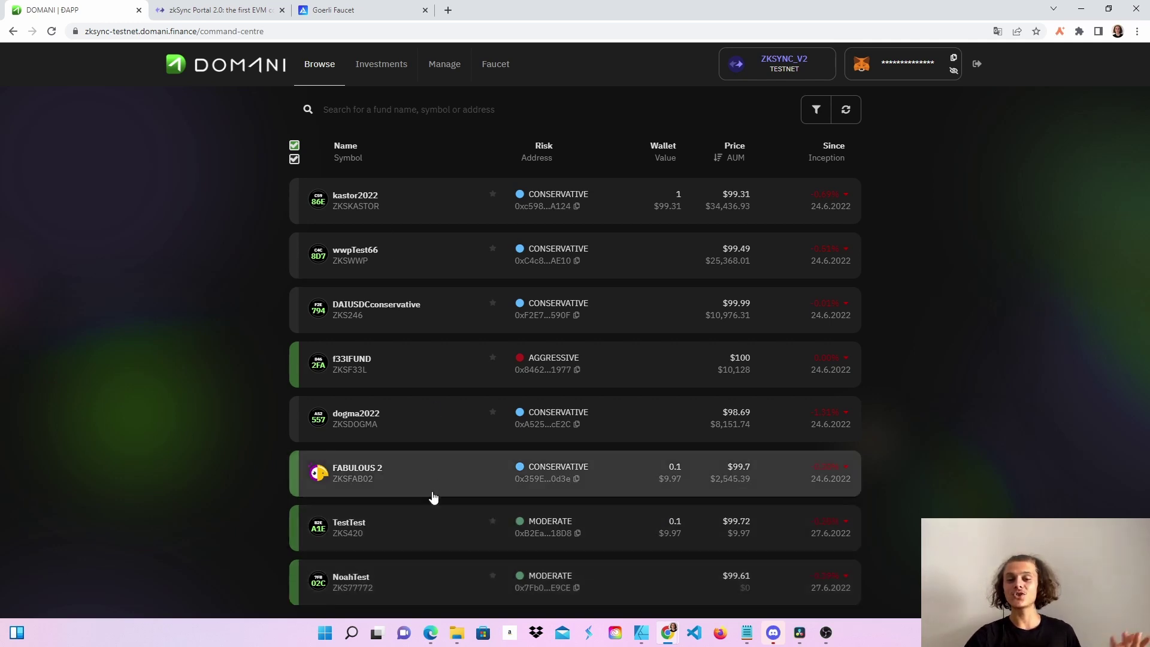
{"action": "left_click", "coordinate": [425, 531]}
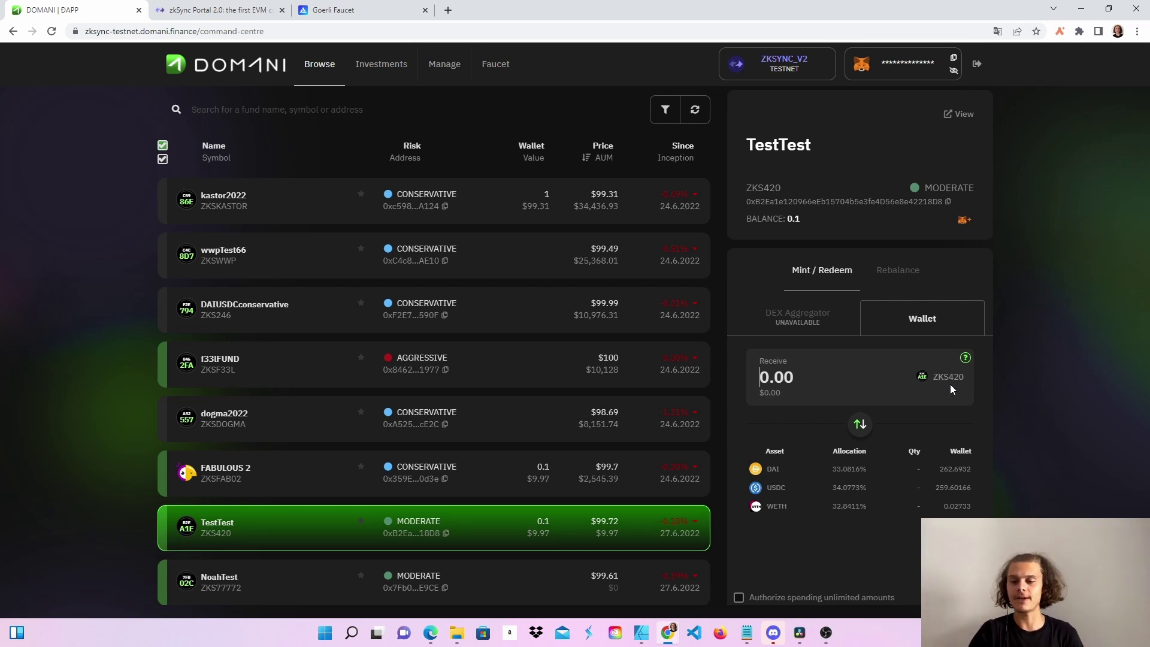
Enter 0.1 as the amount of ZKS420 to receive.
{"action": "left_click", "coordinate": [941, 481]}
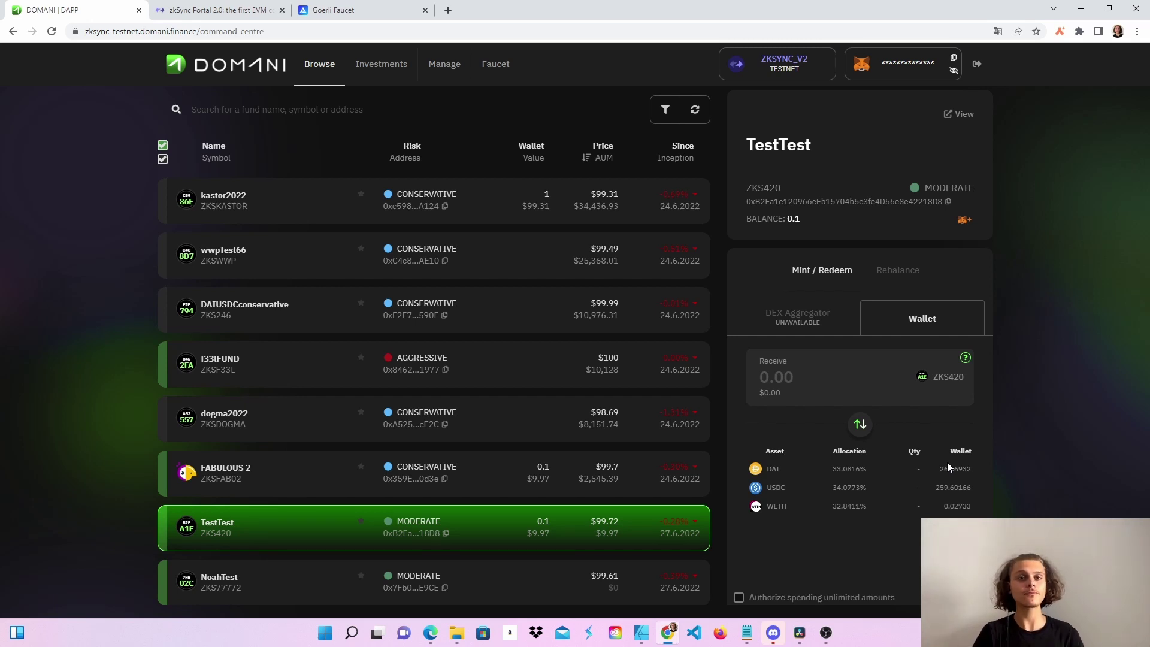
{"action": "left_click", "coordinate": [807, 380]}
{"action": "type", "text": "0"}
{"action": "left_click", "coordinate": [825, 405]}
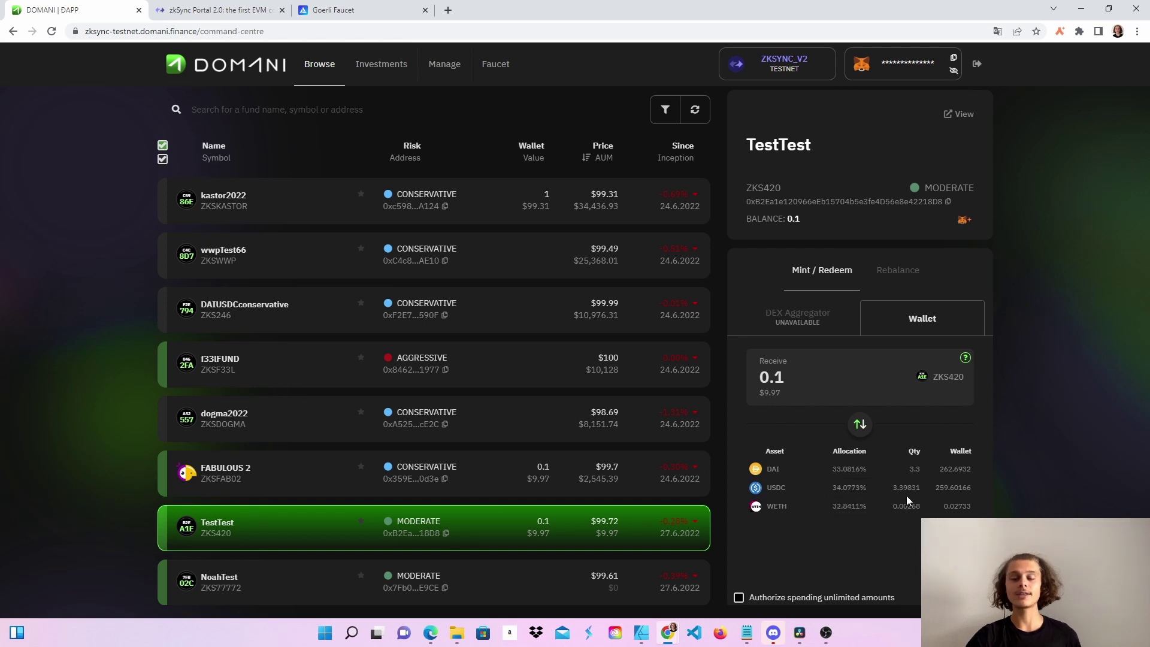
Keep spending approvals limited instead of unlimited and start the 0.1 ZKS420 mint.
{"action": "scroll", "coordinate": [935, 469], "scroll_direction": "down", "scroll_amount": 3}
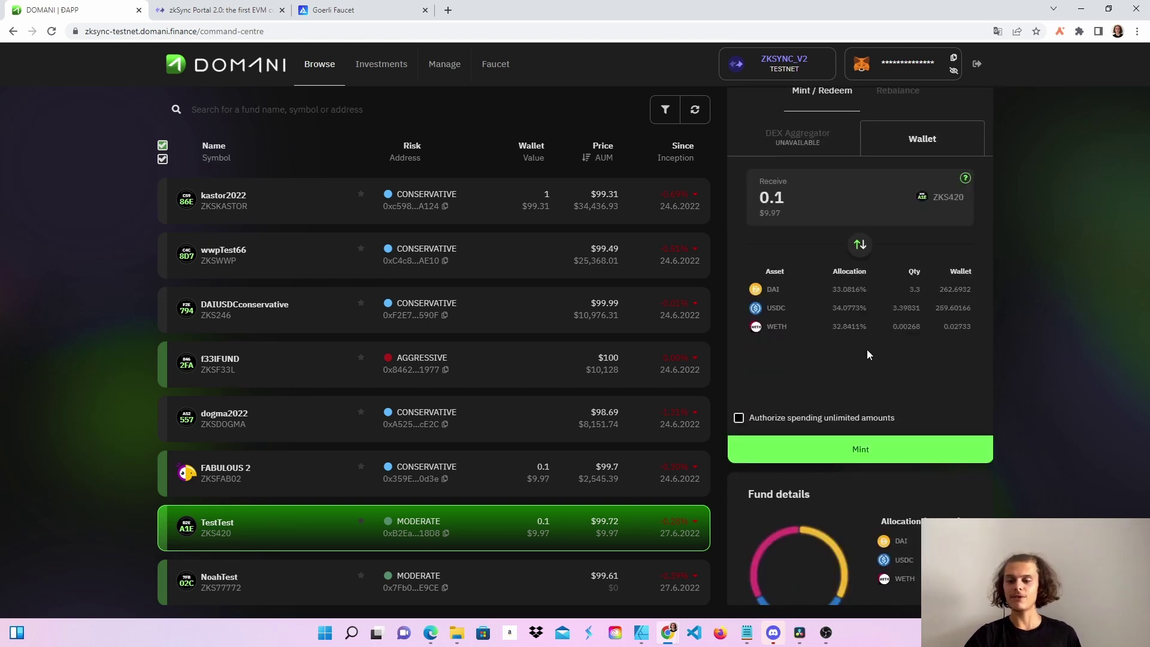
{"action": "left_click", "coordinate": [739, 418]}
{"action": "left_click", "coordinate": [903, 388]}
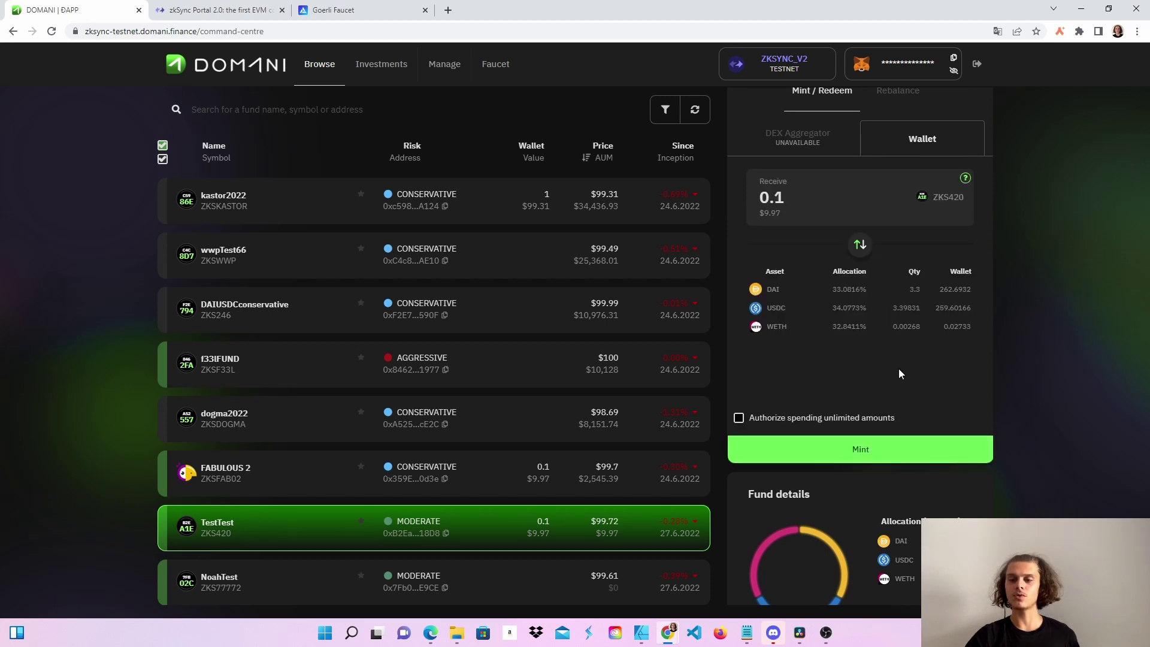
{"action": "scroll", "coordinate": [899, 368], "scroll_direction": "up", "scroll_amount": 3}
{"action": "scroll", "coordinate": [895, 343], "scroll_direction": "down", "scroll_amount": 5}
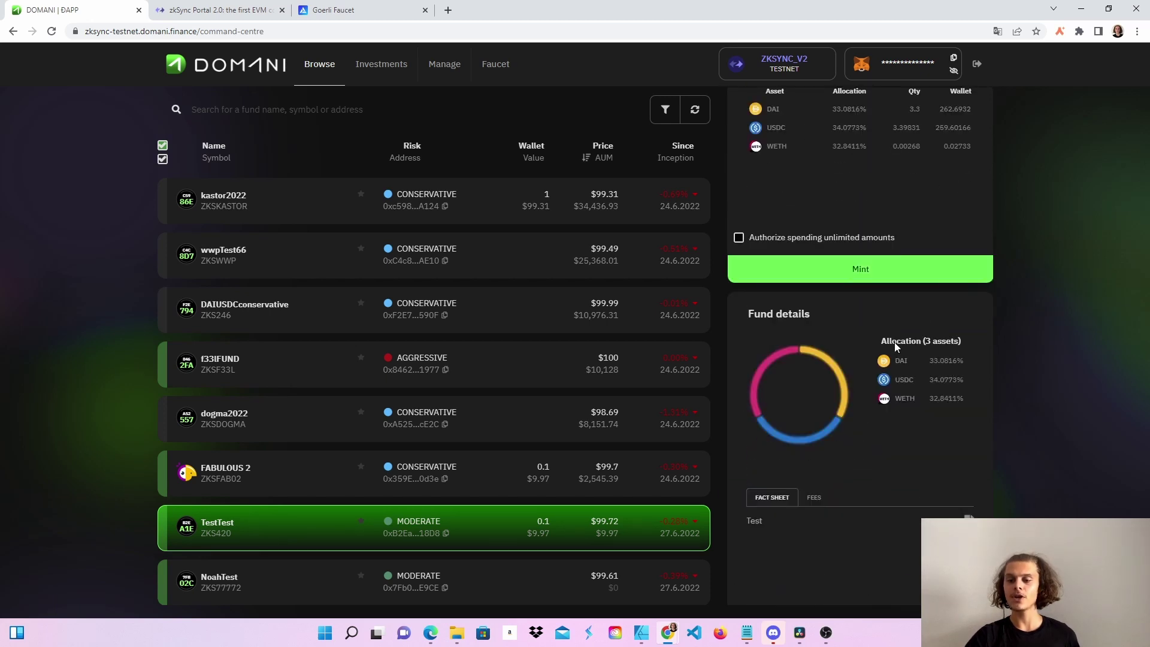
{"action": "left_click", "coordinate": [847, 275]}
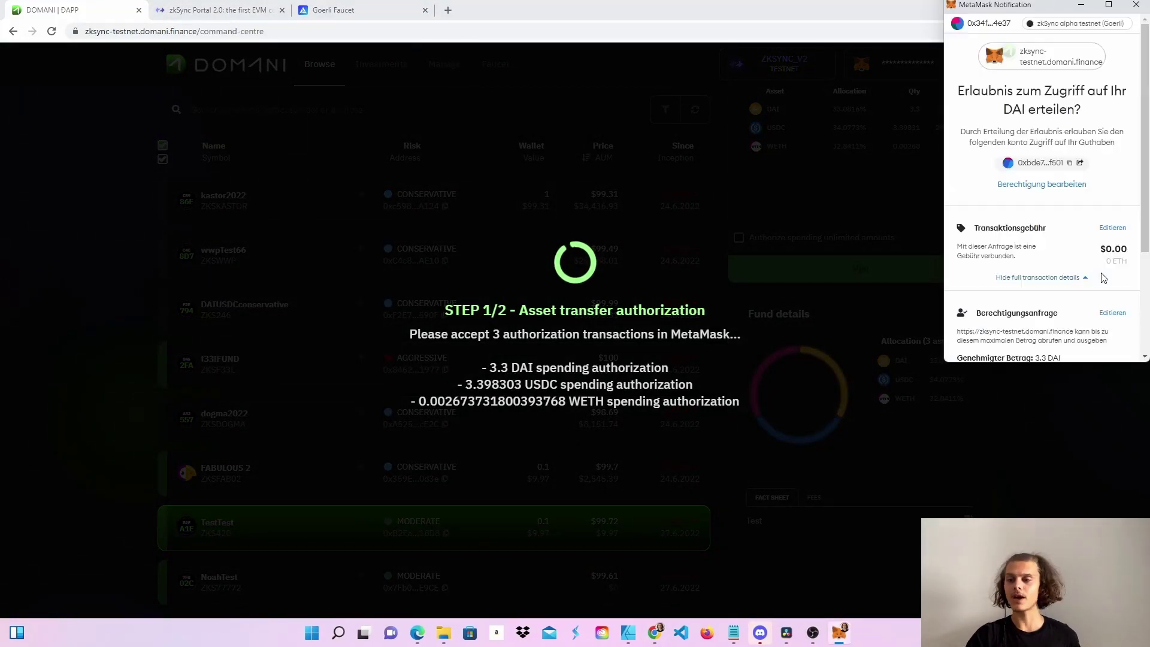
Approve the 3.3 DAI, 3.398303 USDC and WETH spending authorizations in MetaMask.
{"action": "scroll", "coordinate": [1096, 279], "scroll_direction": "down", "scroll_amount": 4}
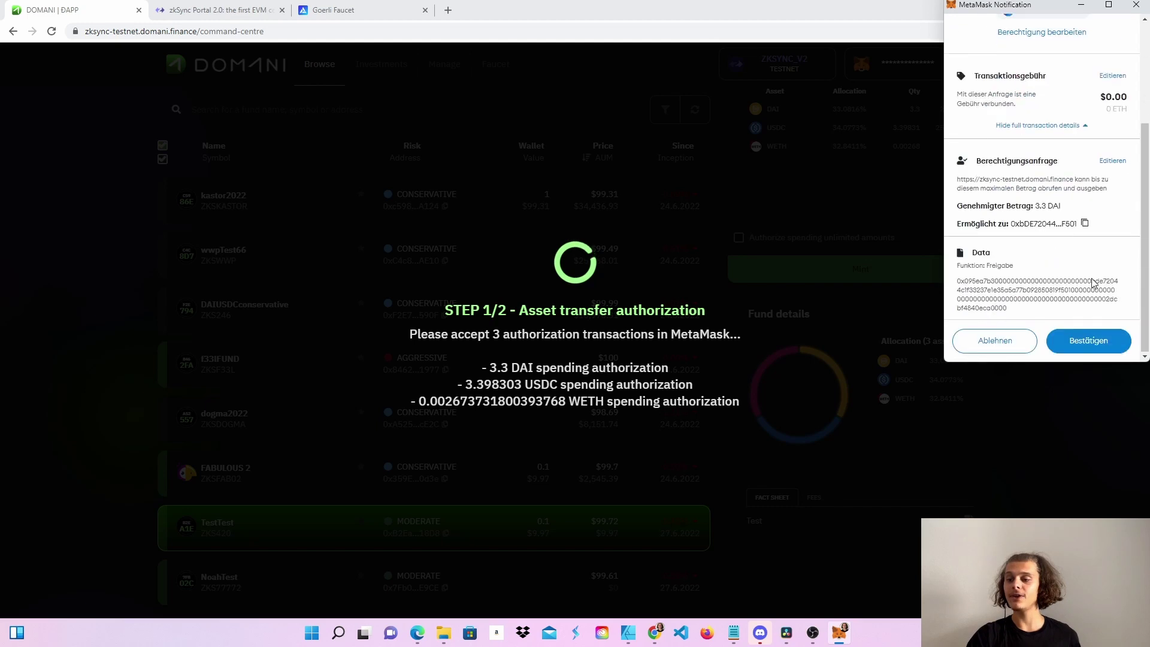
{"action": "left_click", "coordinate": [1080, 346]}
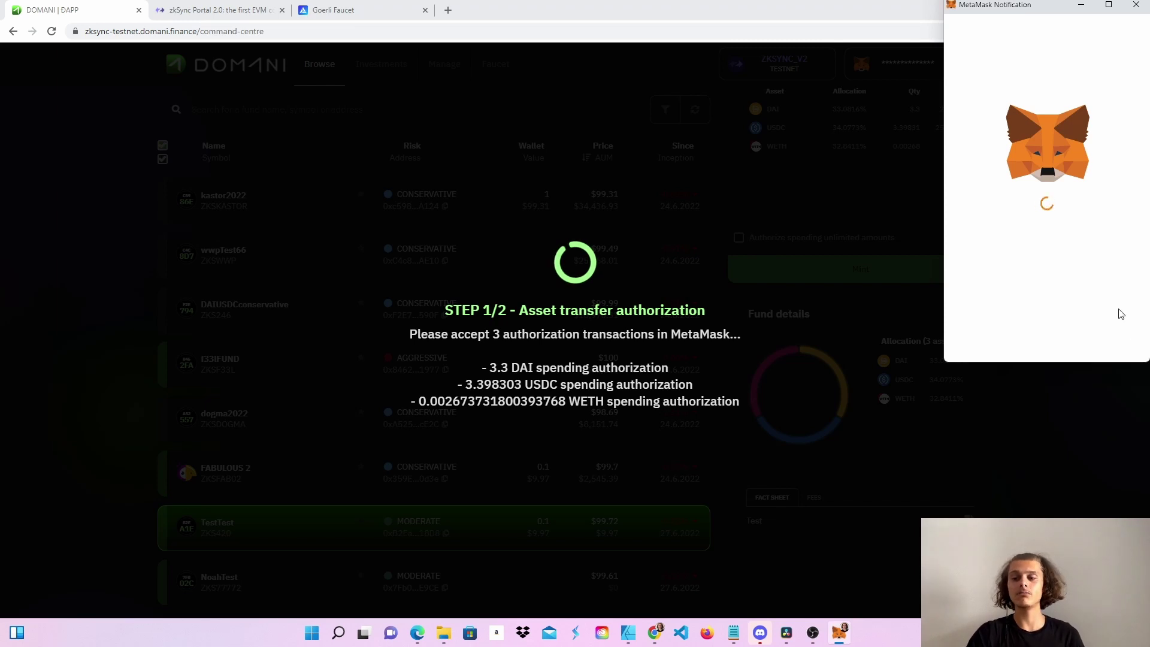
{"action": "scroll", "coordinate": [1115, 315], "scroll_direction": "down", "scroll_amount": 3}
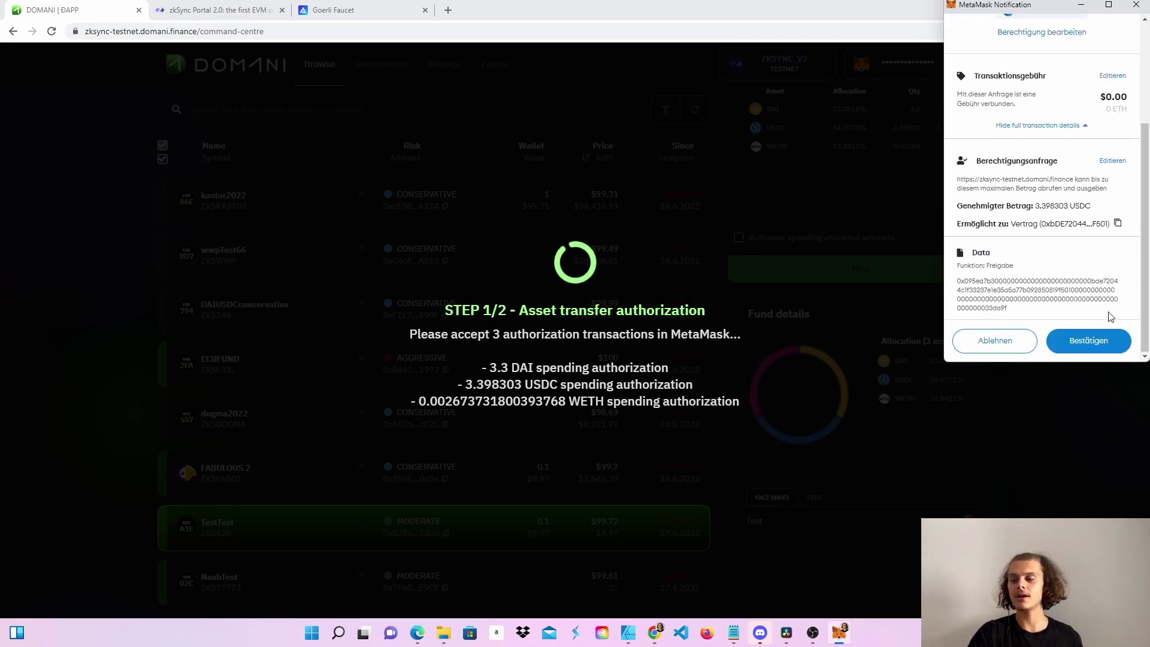
{"action": "left_click", "coordinate": [1089, 341]}
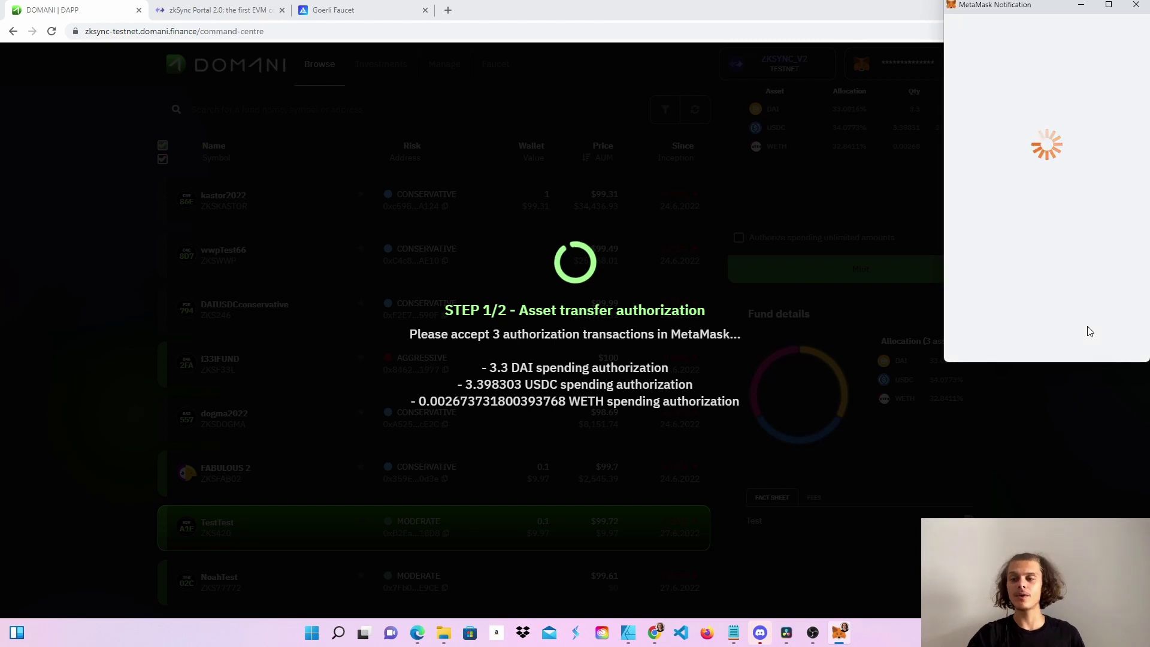
{"action": "scroll", "coordinate": [1090, 329], "scroll_direction": "down", "scroll_amount": 5}
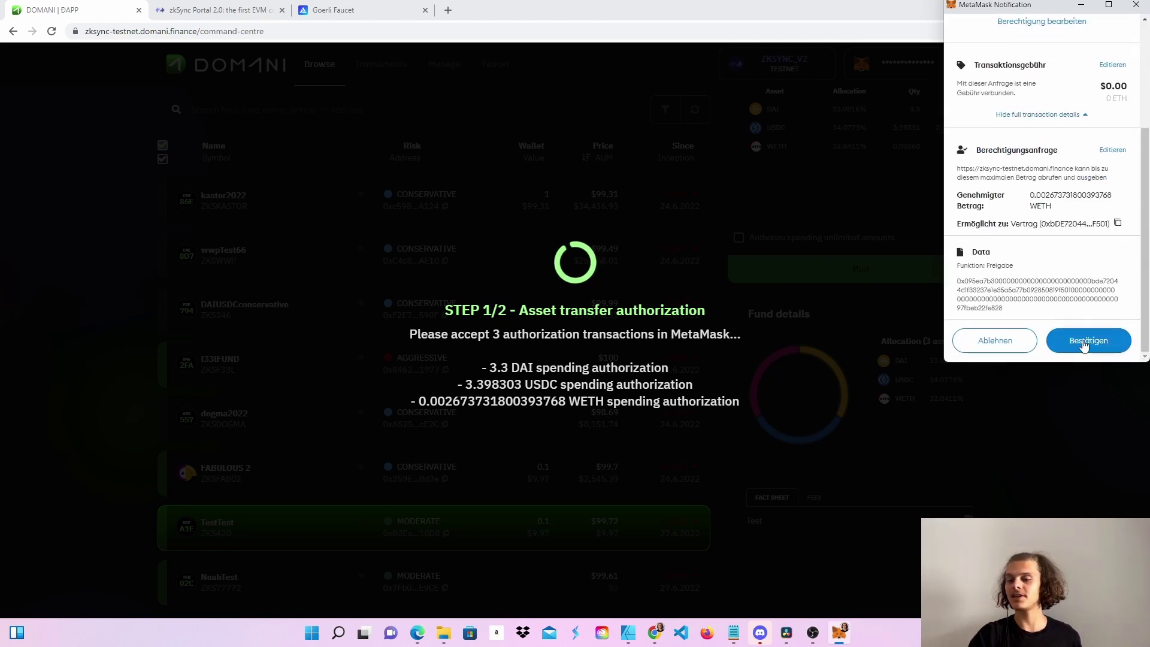
{"action": "left_click", "coordinate": [1084, 340]}
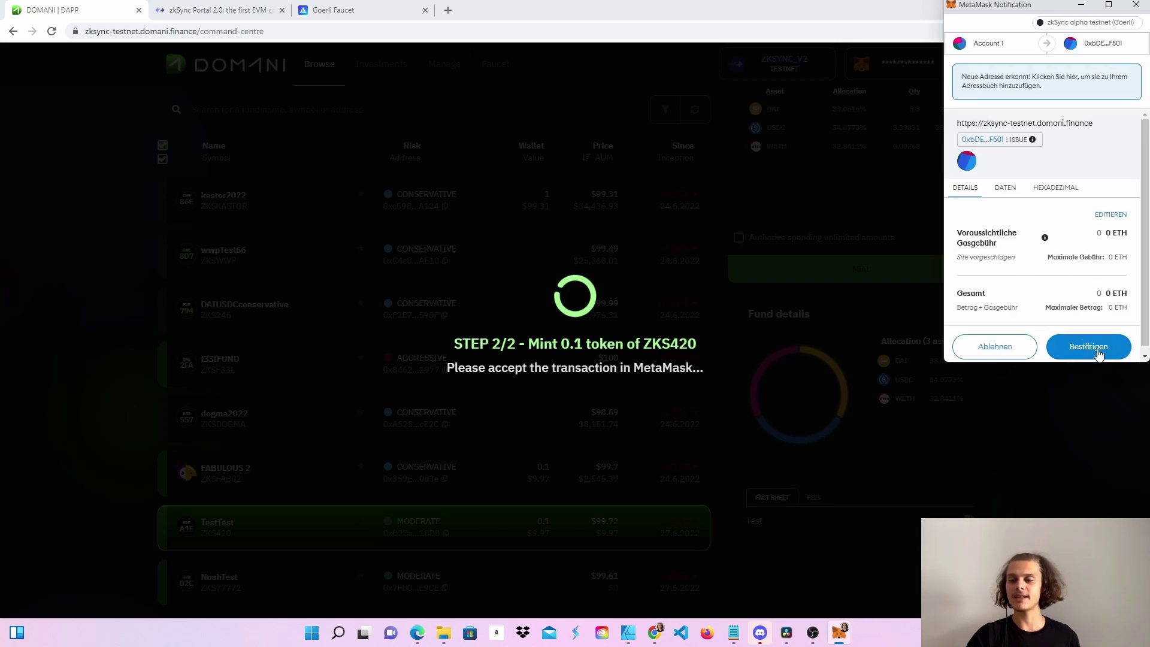
Approve the 0.1 ZKS420 mint in MetaMask and dismiss the completion notice, leaving a 0.2 balance.
{"action": "left_click", "coordinate": [1105, 346]}
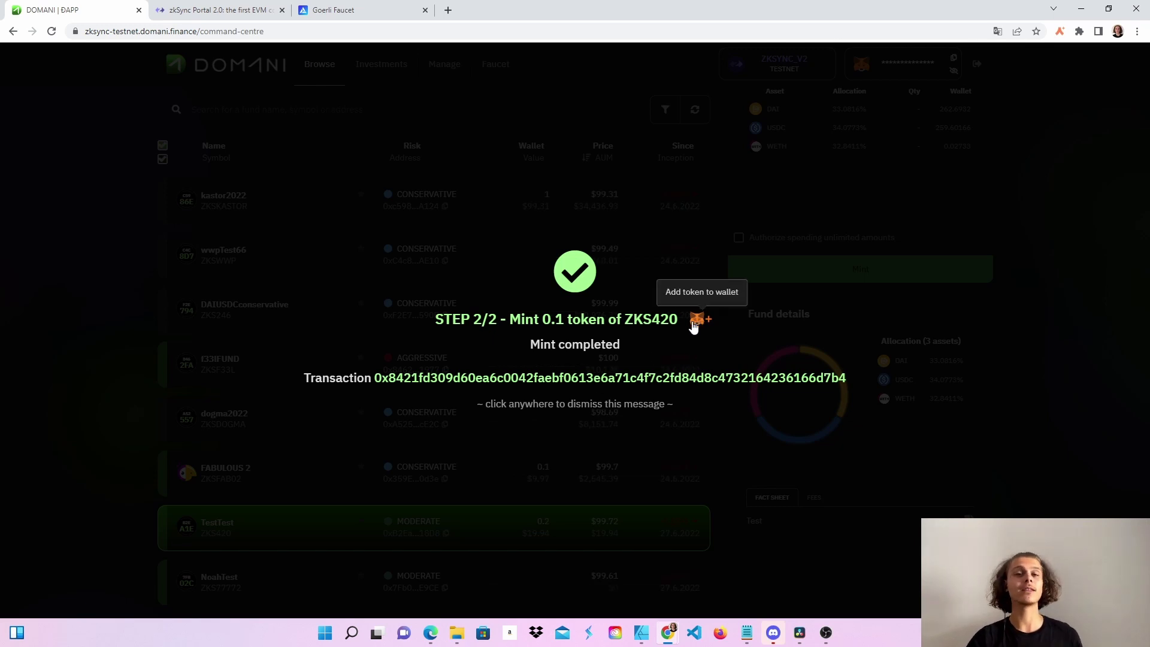
{"action": "left_click", "coordinate": [641, 444]}
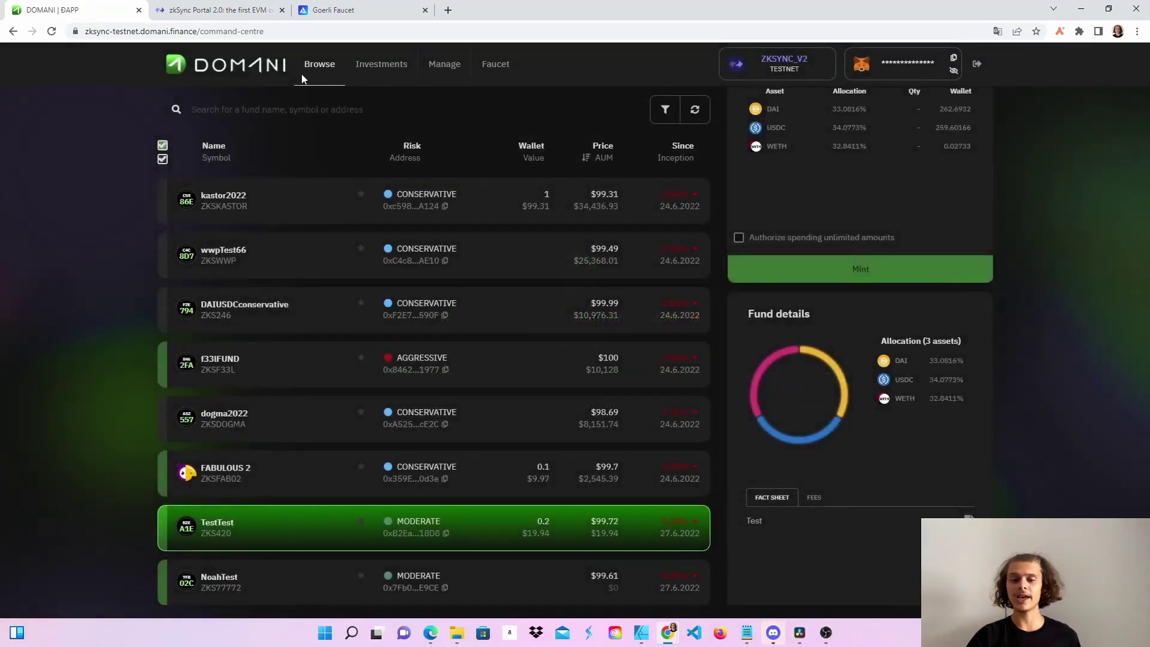
View the Investments overview: three funds worth $129.23, including 0.200 ZKS420 ($19.94).
{"action": "left_click", "coordinate": [375, 60]}
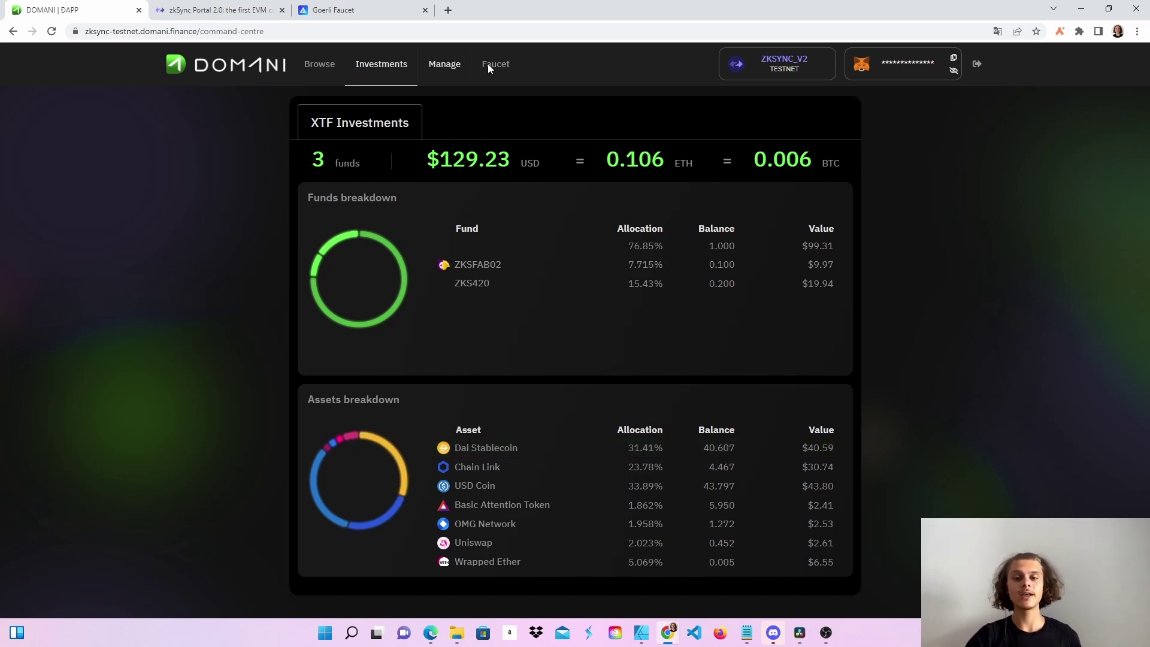
From the managed funds list, start a new fund and trim its symbol to ZKS plus NOAH.
{"action": "left_click", "coordinate": [429, 69]}
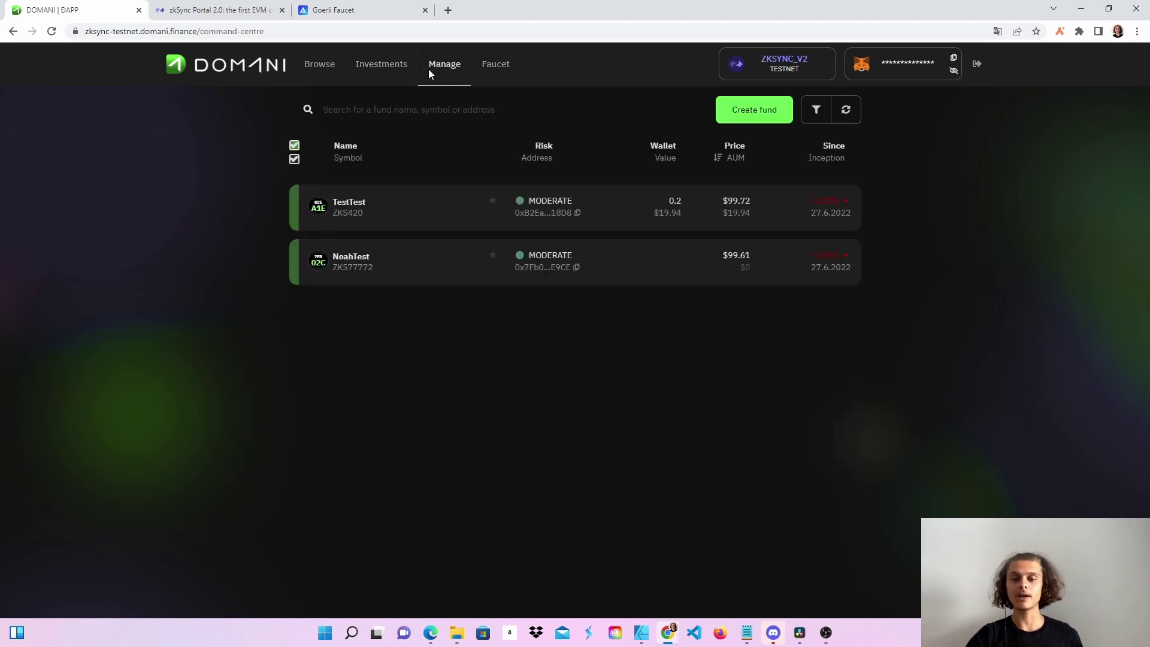
{"action": "left_click", "coordinate": [756, 111]}
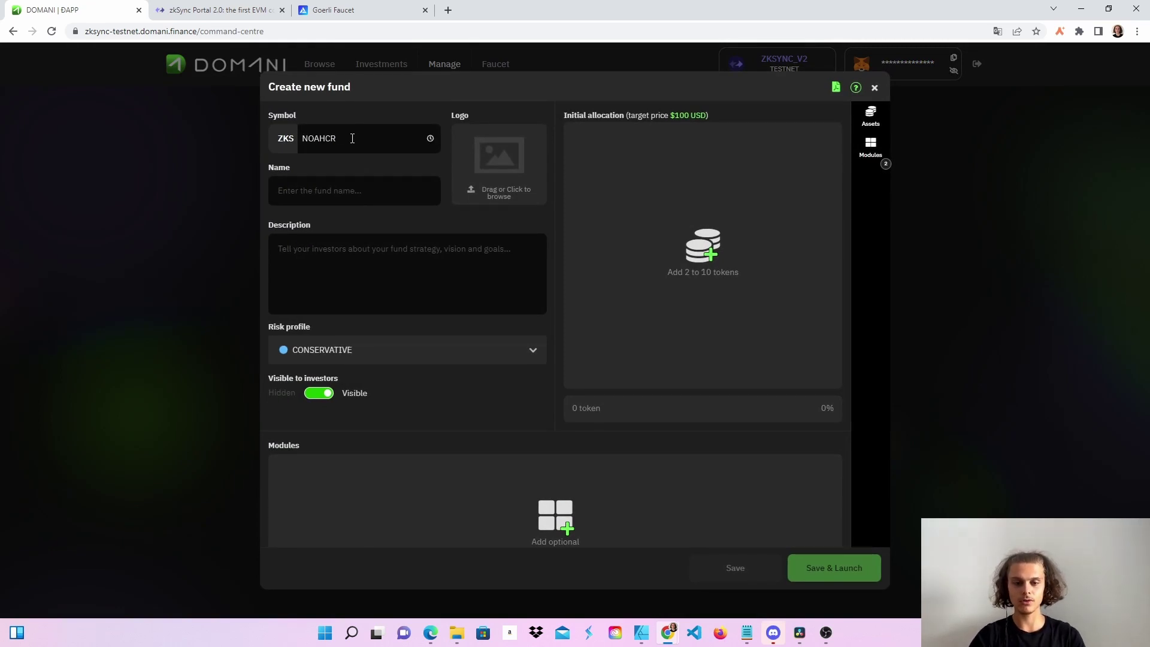
{"action": "key", "text": "BackSpace"}
{"action": "key", "text": "BackSpace"}
{"action": "key", "text": "BackSpace"}
{"action": "type", "text": "123"}
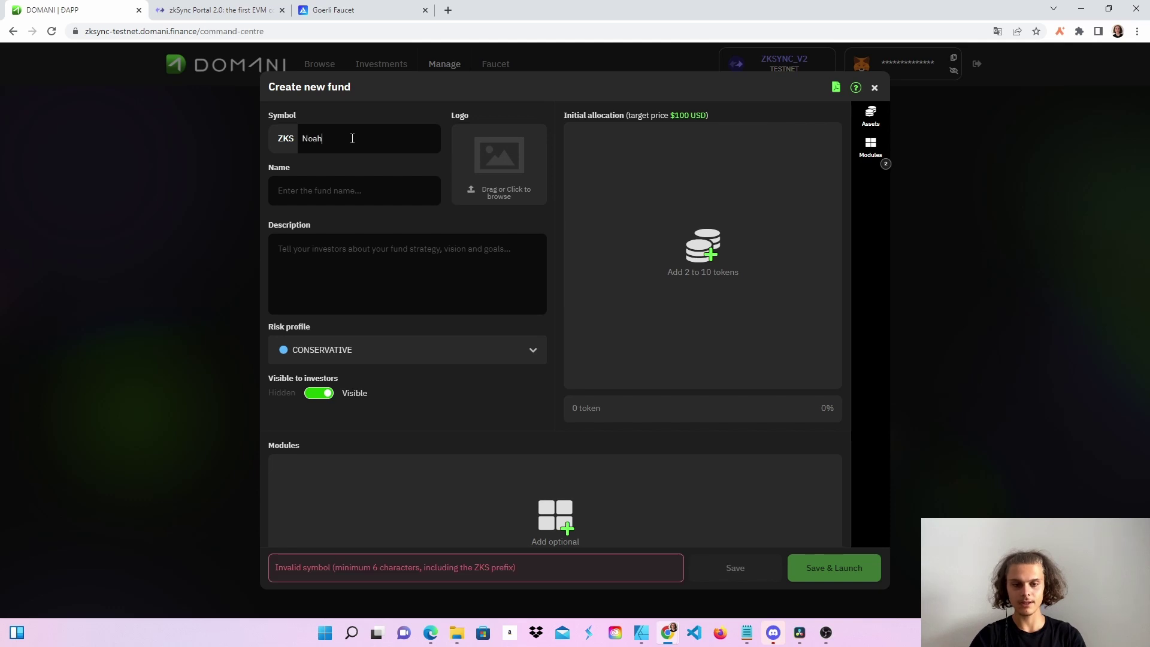
{"action": "type", "text": "Cr"}
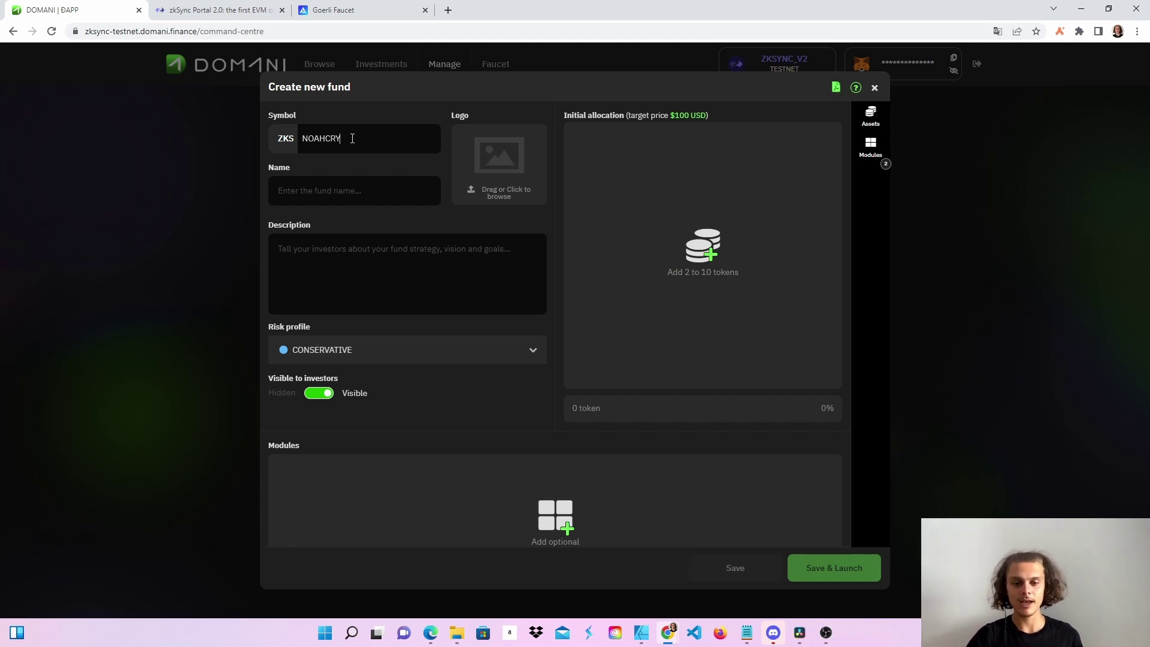
{"action": "key", "text": "BackSpace"}
{"action": "key", "text": "BackSpace"}
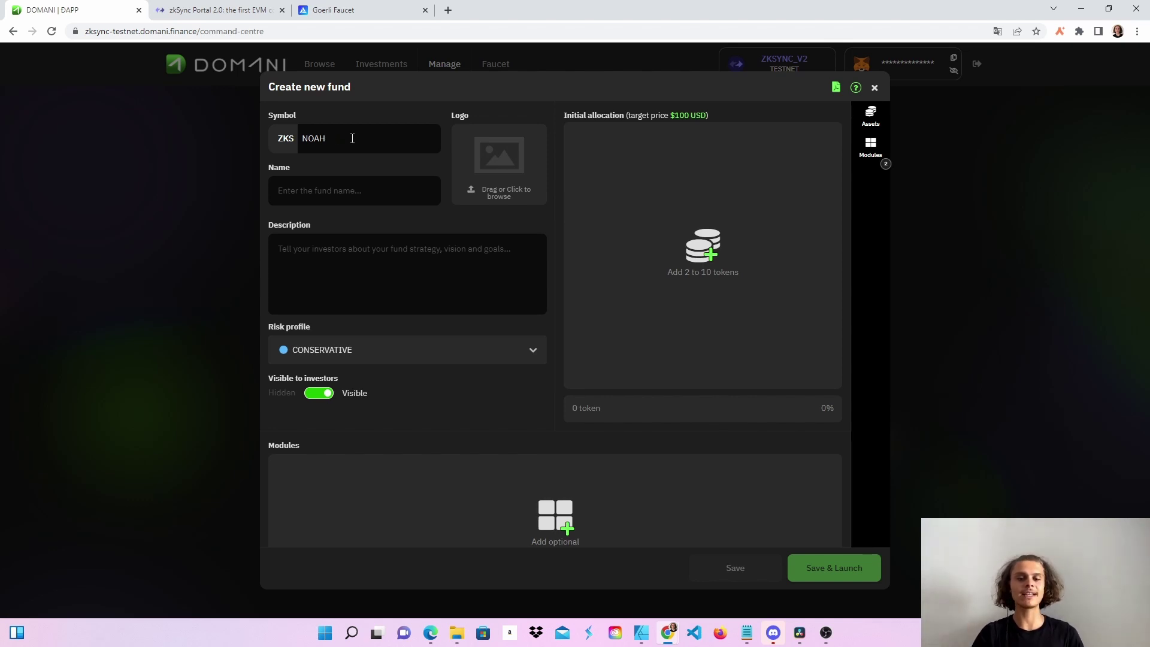
{"action": "left_click", "coordinate": [360, 184]}
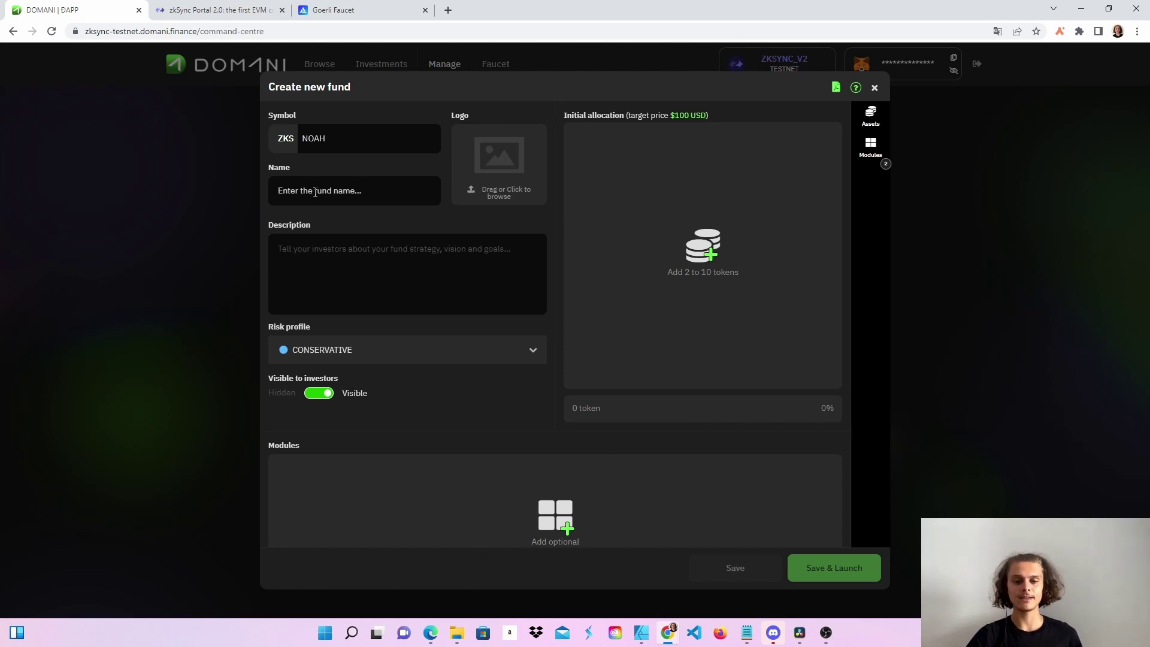
Enter name NoahCrypto and description NoahCryptoYt, and choose the BALANCED risk profile.
{"action": "type", "text": "NoahCrypto"}
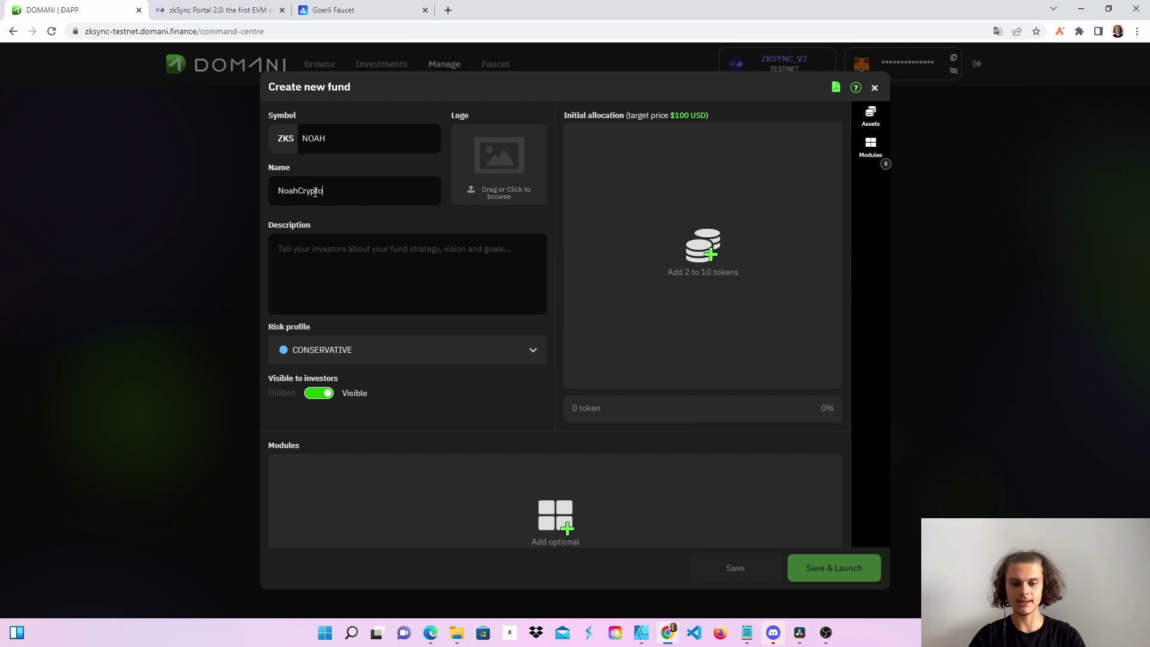
{"action": "left_click", "coordinate": [316, 254]}
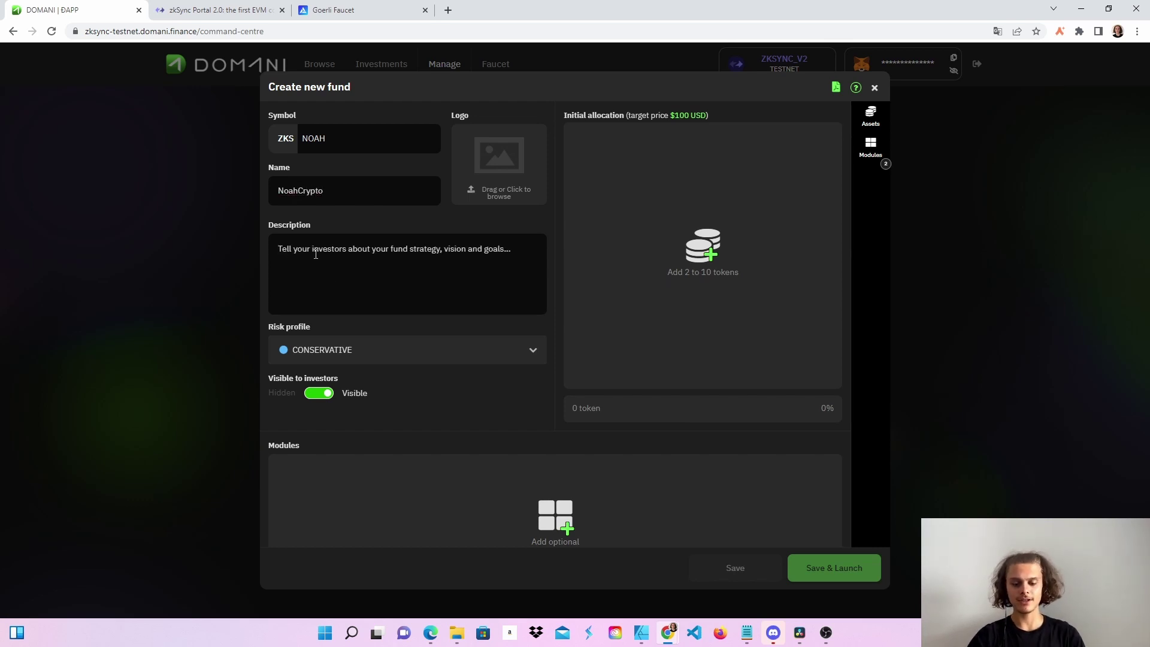
{"action": "type", "text": "NoahCryptoYt"}
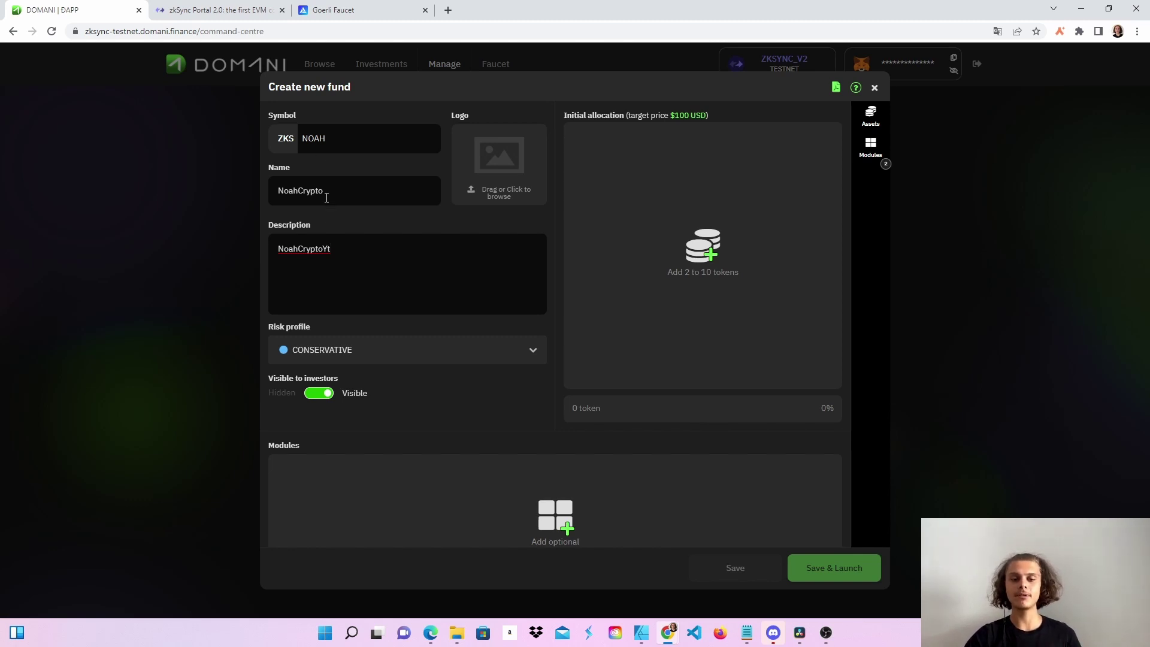
{"action": "left_click", "coordinate": [356, 357]}
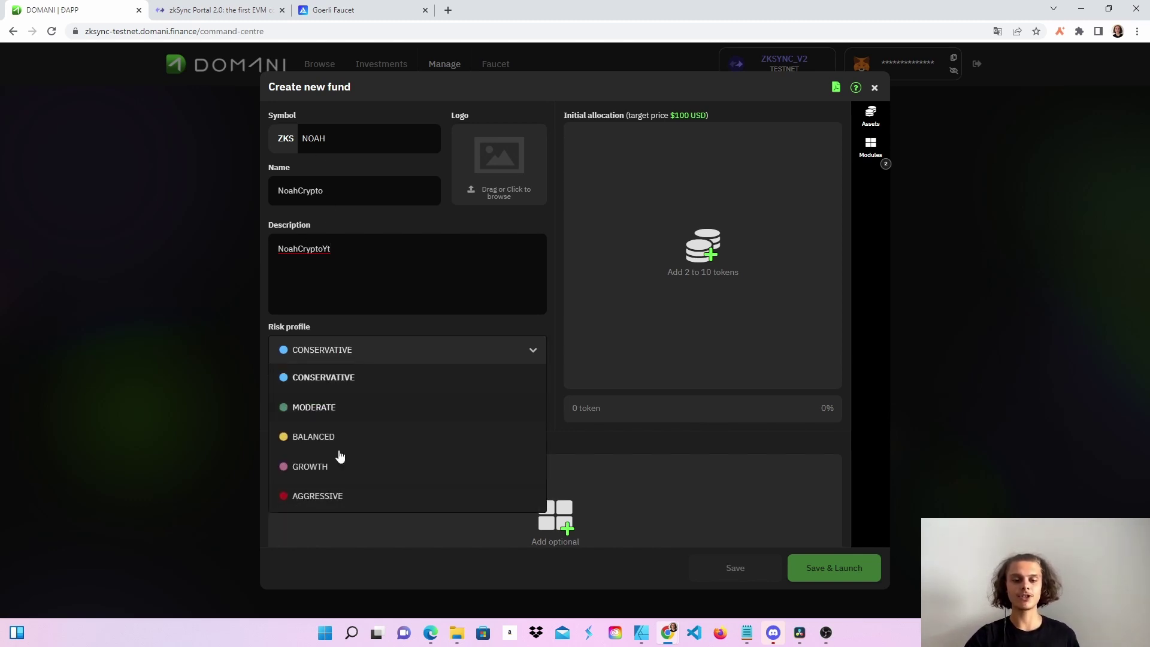
{"action": "left_click", "coordinate": [349, 445]}
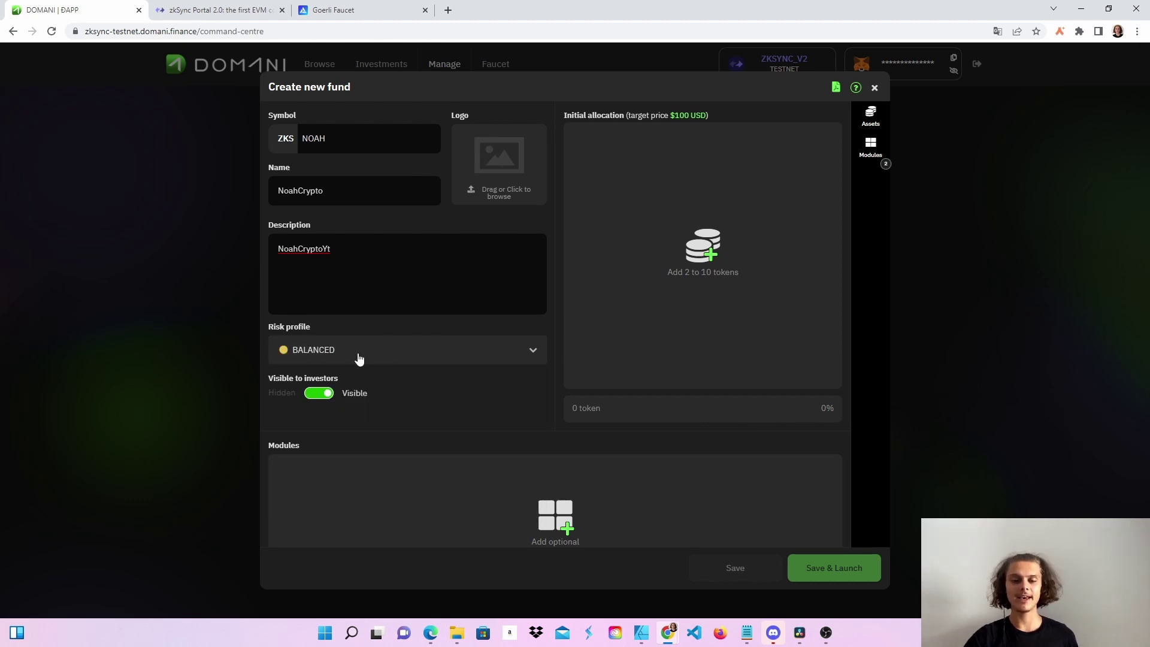
Add BAT, DAI, LINK, OMG, UNI, USDC, WBTC and WETH to the initial allocation.
{"action": "left_click", "coordinate": [689, 255]}
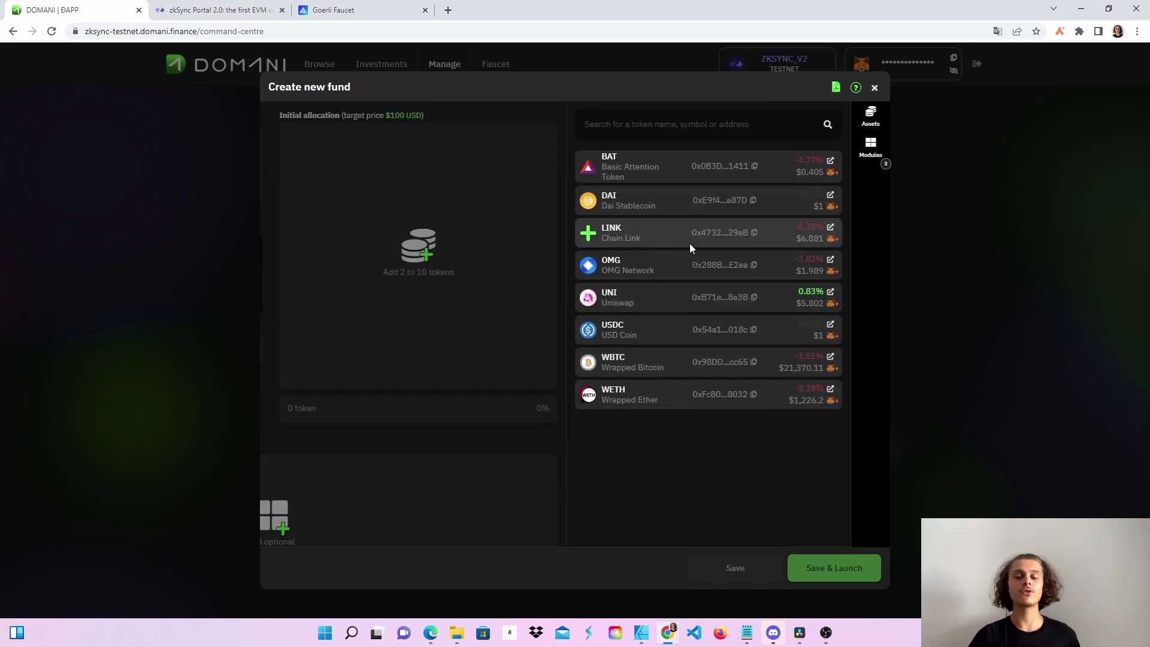
{"action": "left_click", "coordinate": [588, 167]}
{"action": "left_click", "coordinate": [589, 168]}
{"action": "left_click", "coordinate": [589, 168]}
{"action": "left_click", "coordinate": [588, 168]}
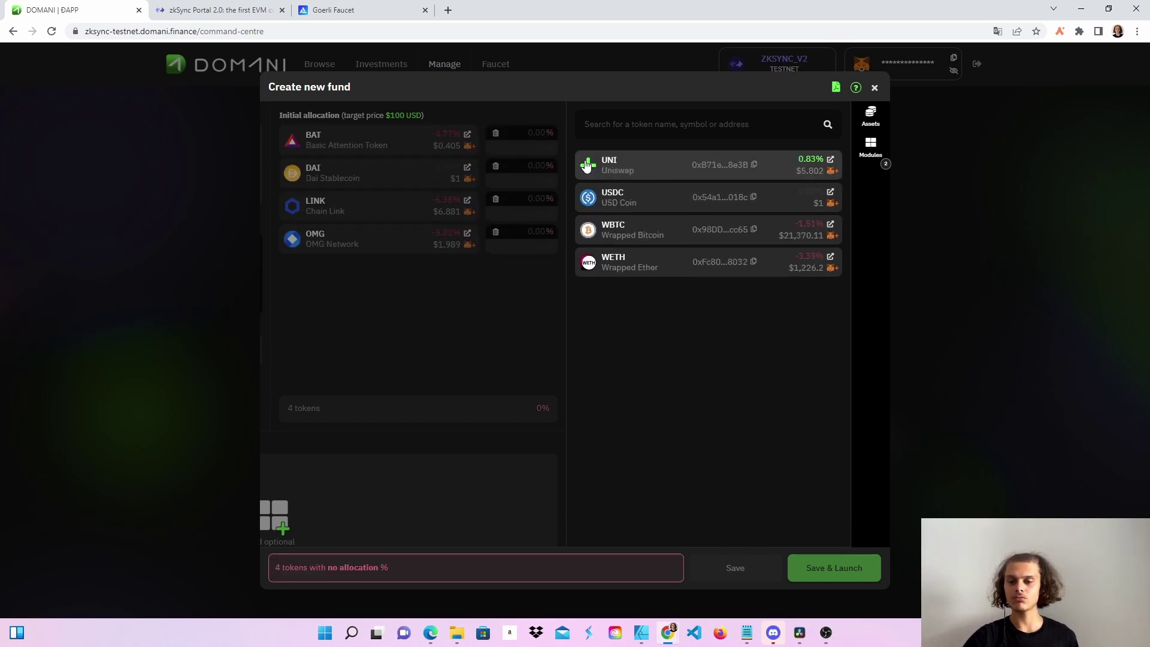
{"action": "left_click", "coordinate": [588, 168]}
{"action": "left_click", "coordinate": [588, 168]}
{"action": "left_click", "coordinate": [587, 165]}
{"action": "left_click", "coordinate": [587, 166]}
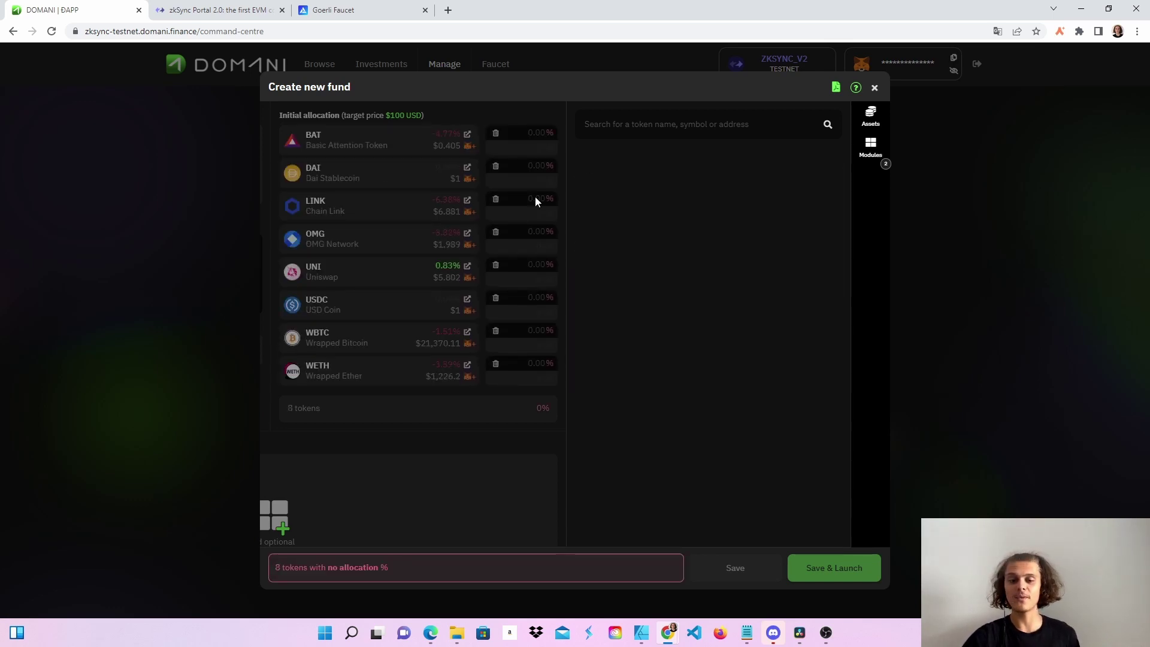
{"action": "left_click", "coordinate": [533, 141]}
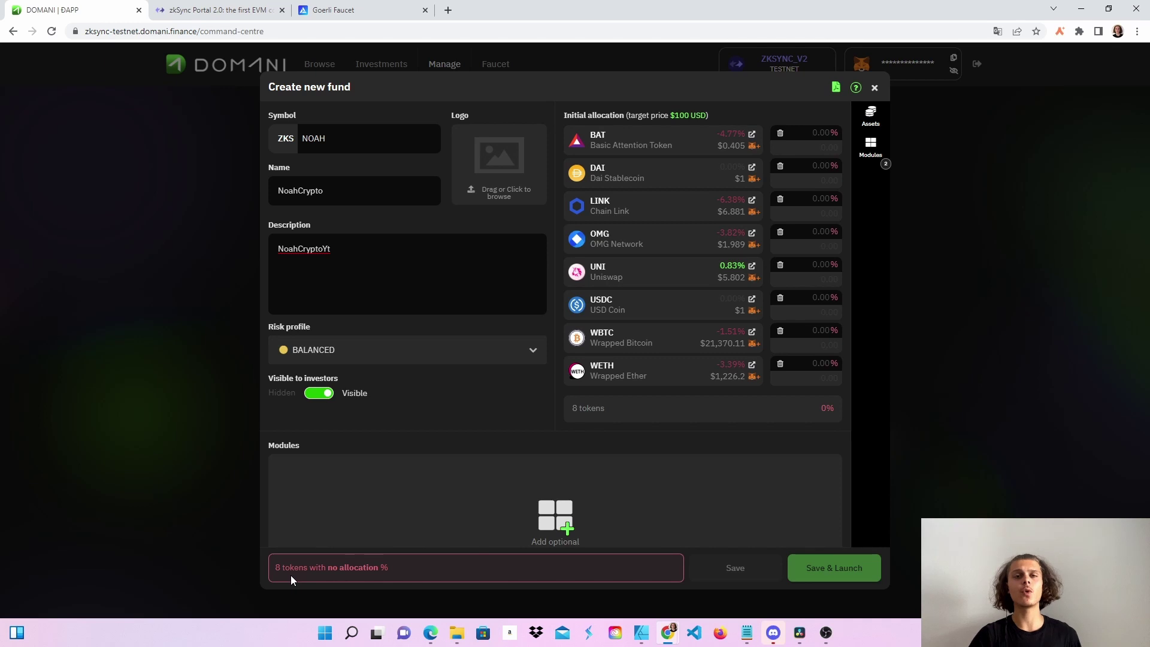
Allocate 10% each to BAT, DAI, LINK, OMG, UNI, USDC and WBTC, and 30% to WETH.
{"action": "left_click", "coordinate": [813, 130]}
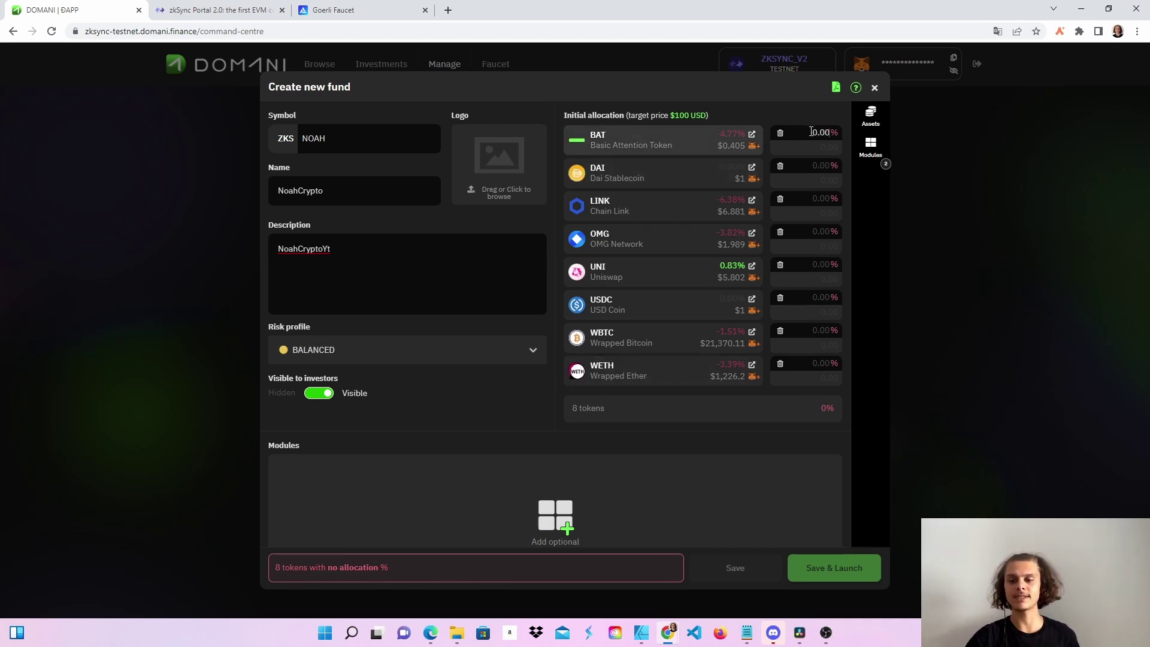
{"action": "type", "text": "10"}
{"action": "left_click", "coordinate": [819, 162]}
{"action": "type", "text": "1"}
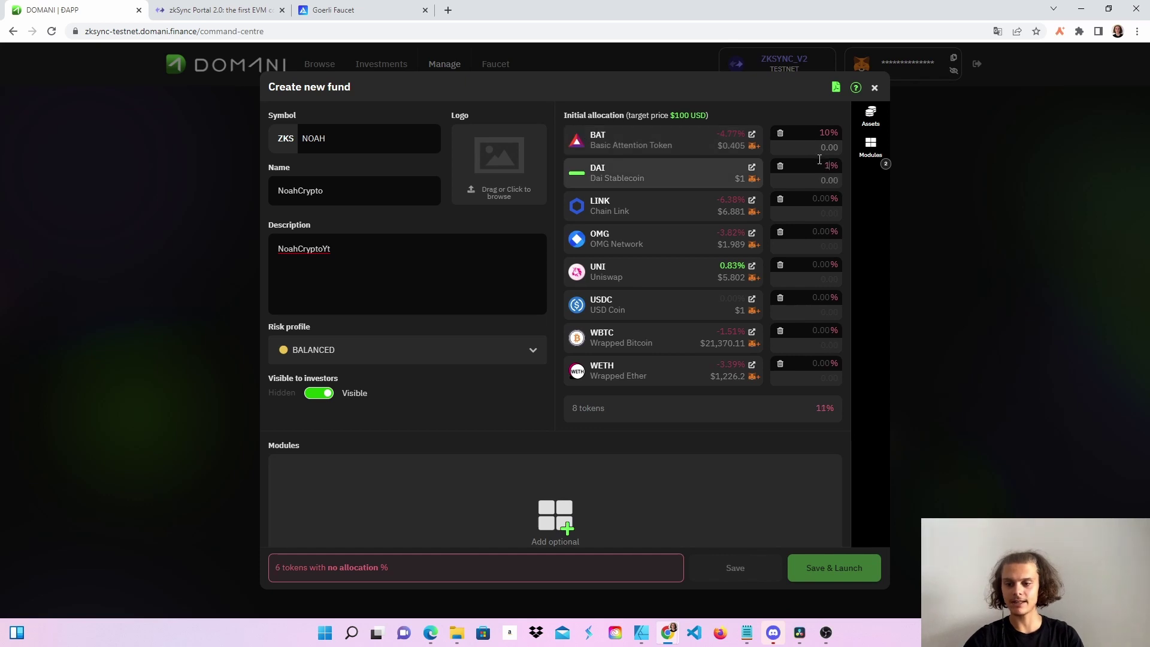
{"action": "type", "text": "0"}
{"action": "left_click", "coordinate": [821, 197]}
{"action": "type", "text": "10"}
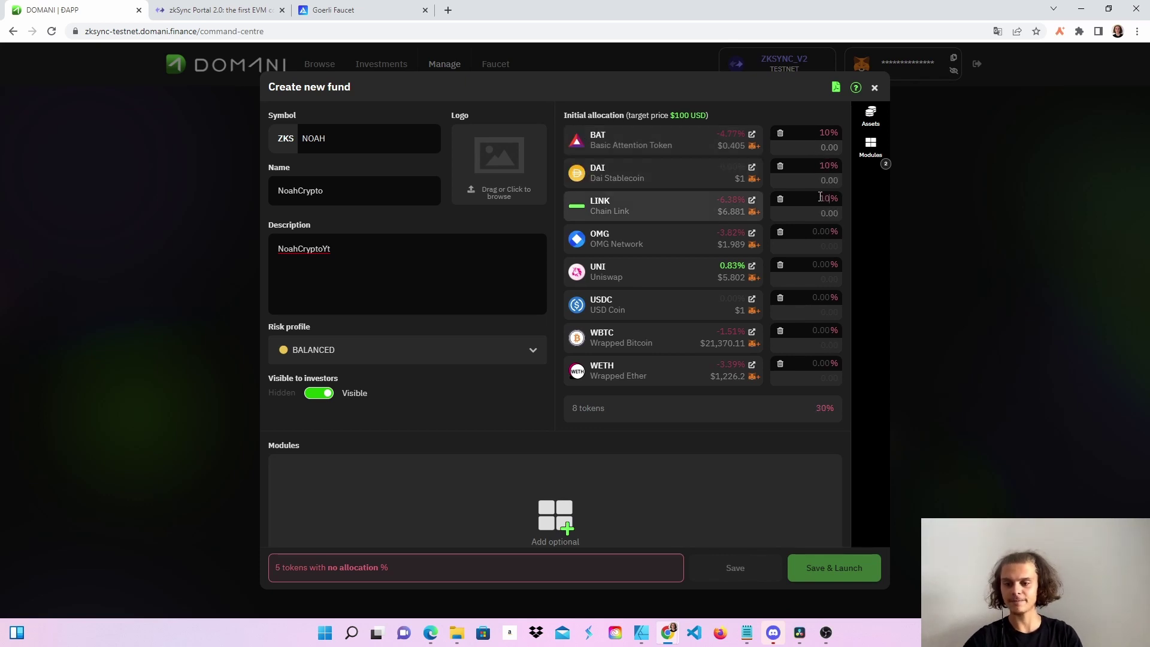
{"action": "left_click", "coordinate": [817, 231]}
{"action": "type", "text": "10"}
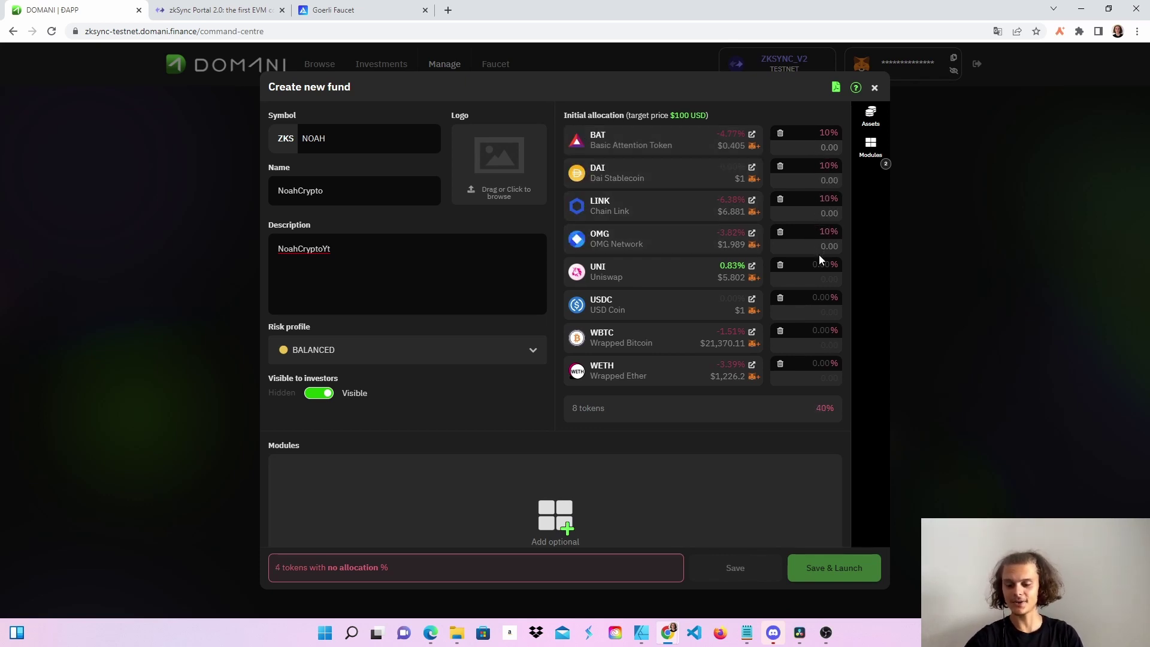
{"action": "left_click", "coordinate": [819, 263]}
{"action": "type", "text": "10"}
{"action": "left_click", "coordinate": [818, 296]}
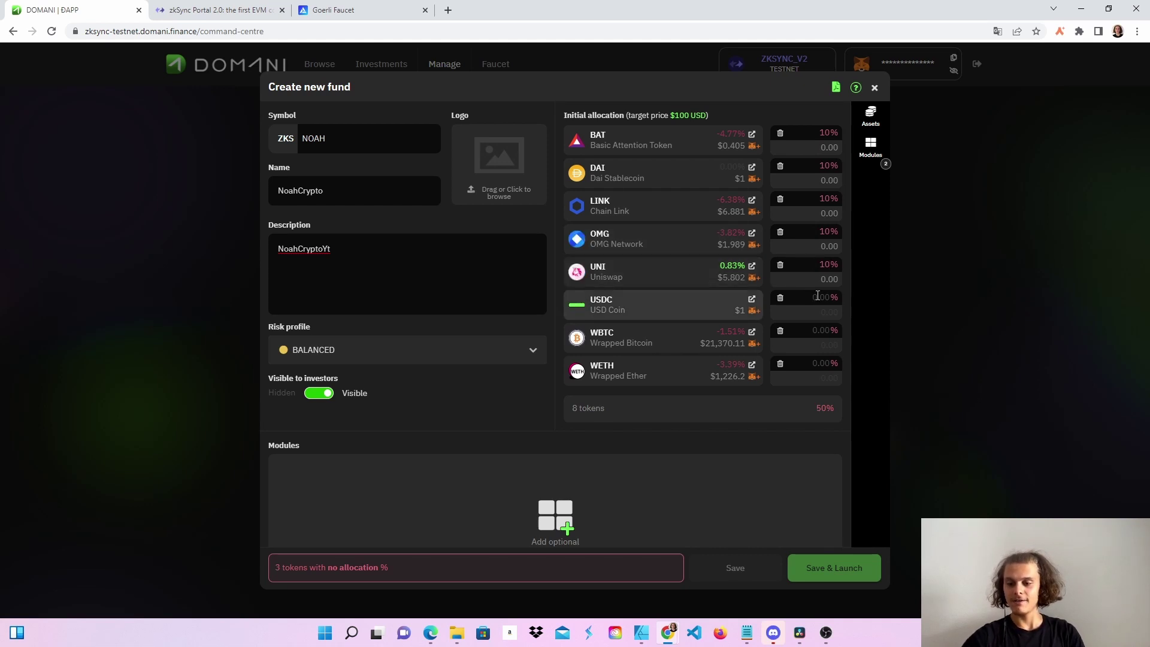
{"action": "type", "text": "10"}
{"action": "left_click", "coordinate": [821, 330]}
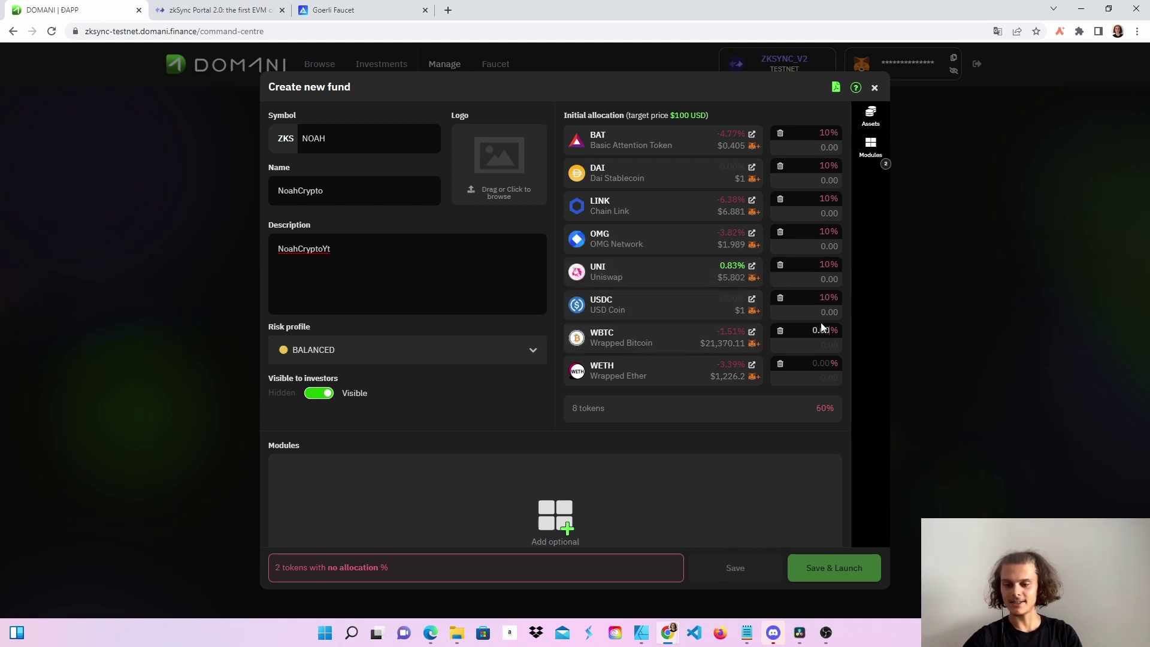
{"action": "type", "text": "10"}
{"action": "left_click", "coordinate": [820, 364]}
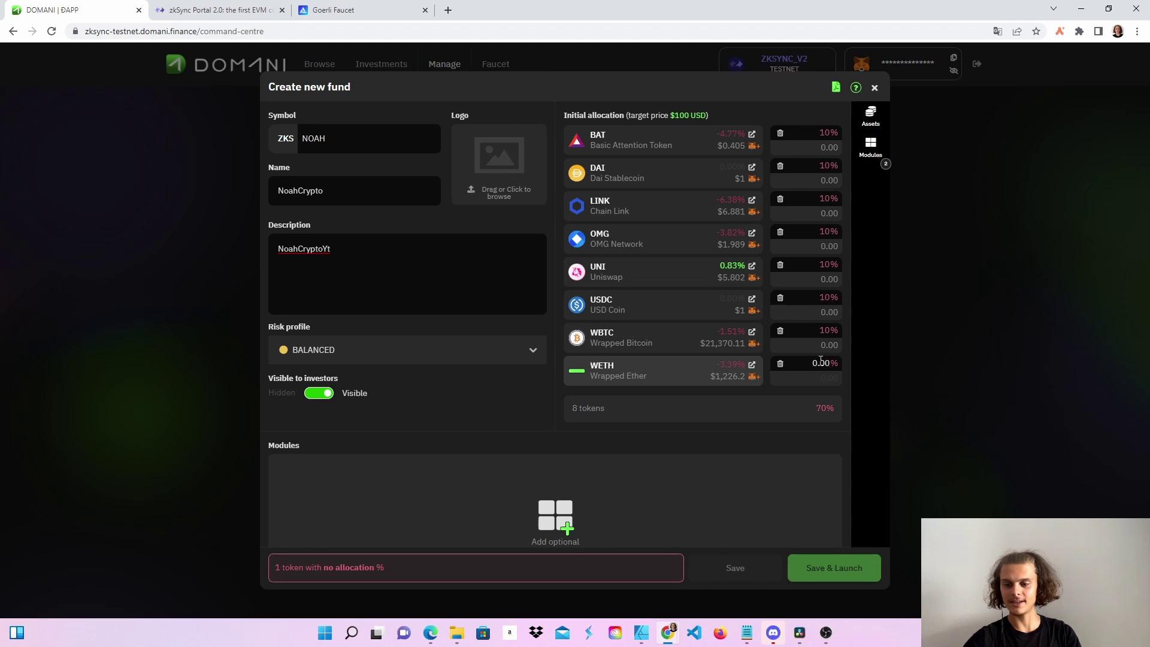
{"action": "type", "text": "30"}
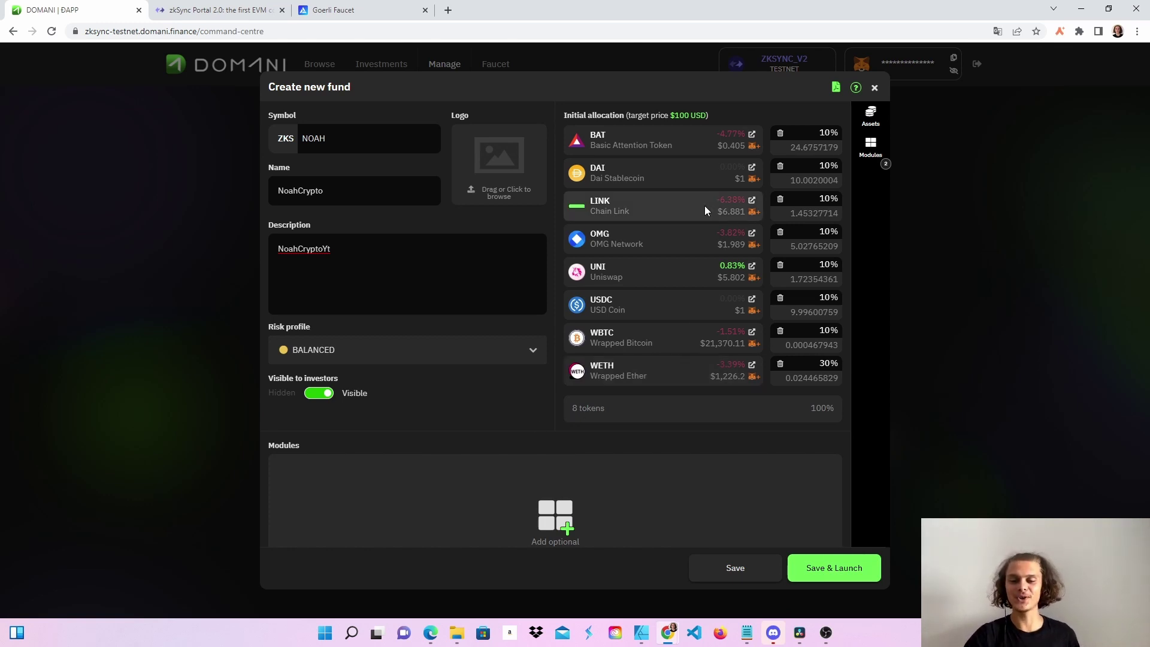
Add the Management Fee and Rebalance modules to the fund.
{"action": "scroll", "coordinate": [581, 360], "scroll_direction": "down", "scroll_amount": 1}
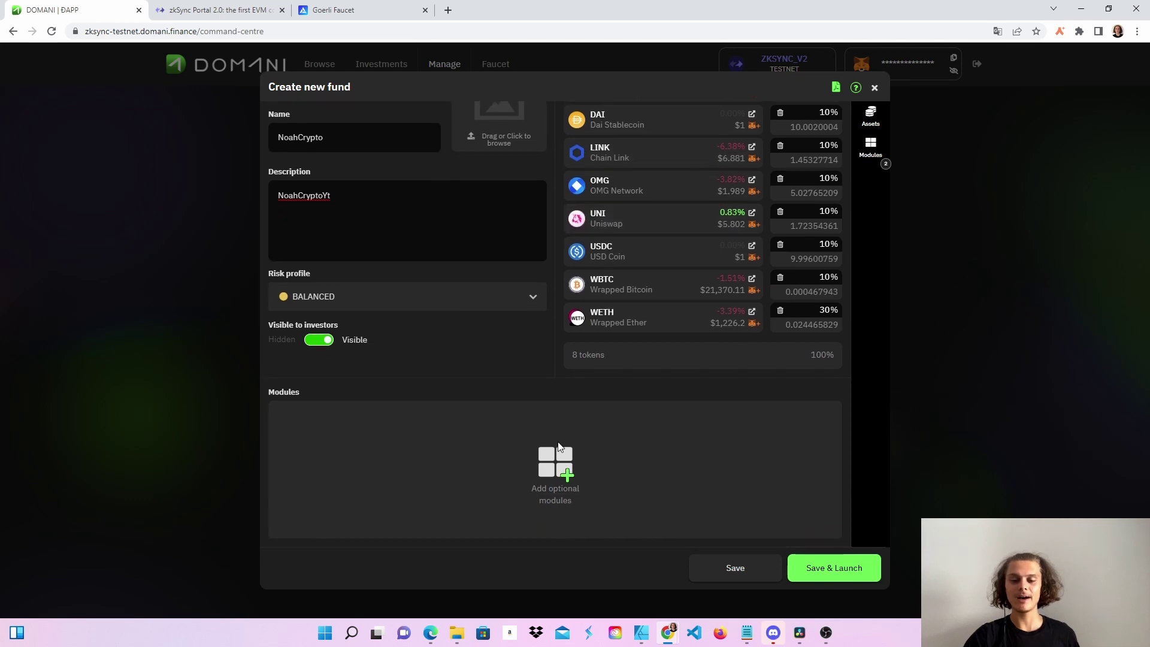
{"action": "left_click", "coordinate": [558, 476]}
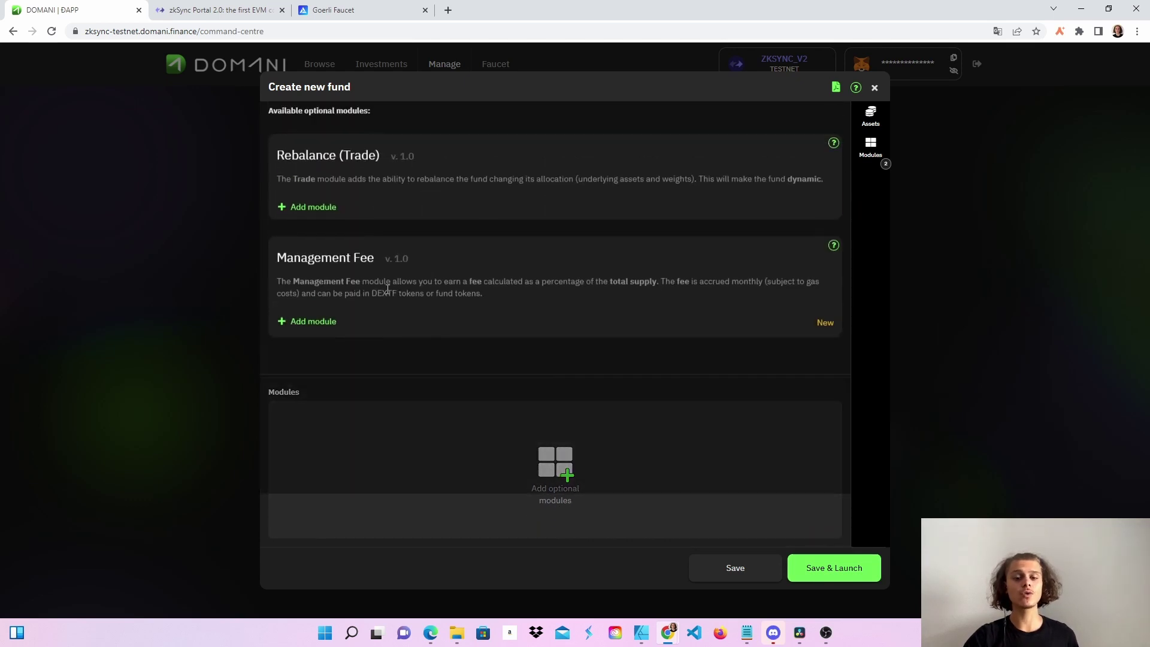
{"action": "left_click", "coordinate": [297, 331]}
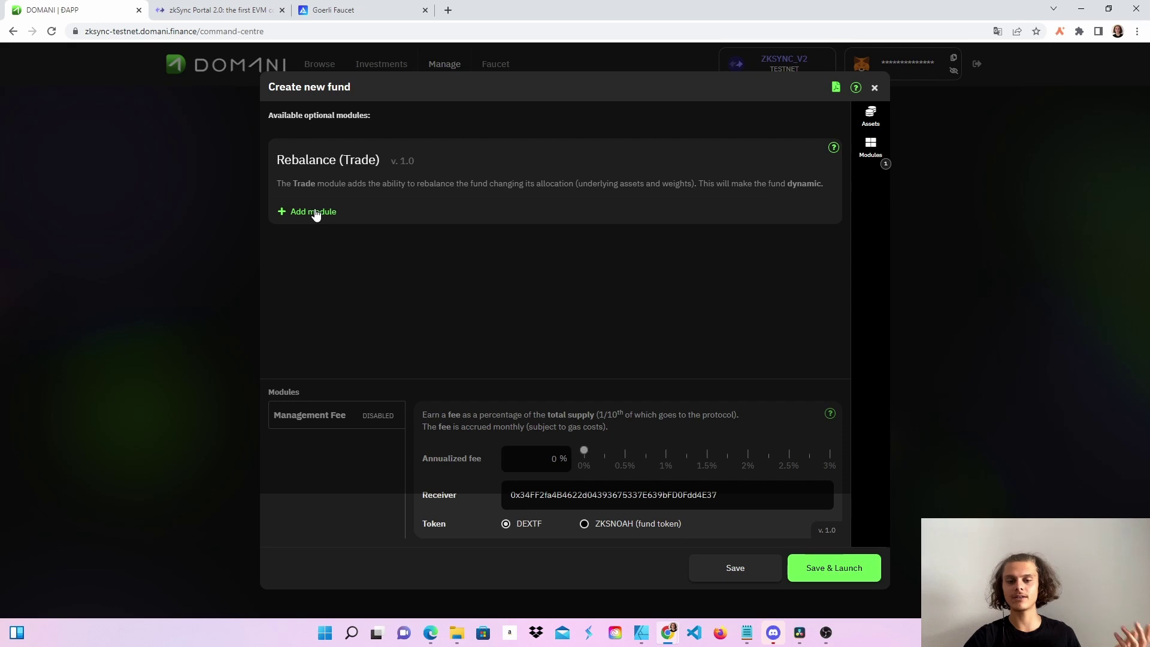
{"action": "left_click", "coordinate": [314, 212]}
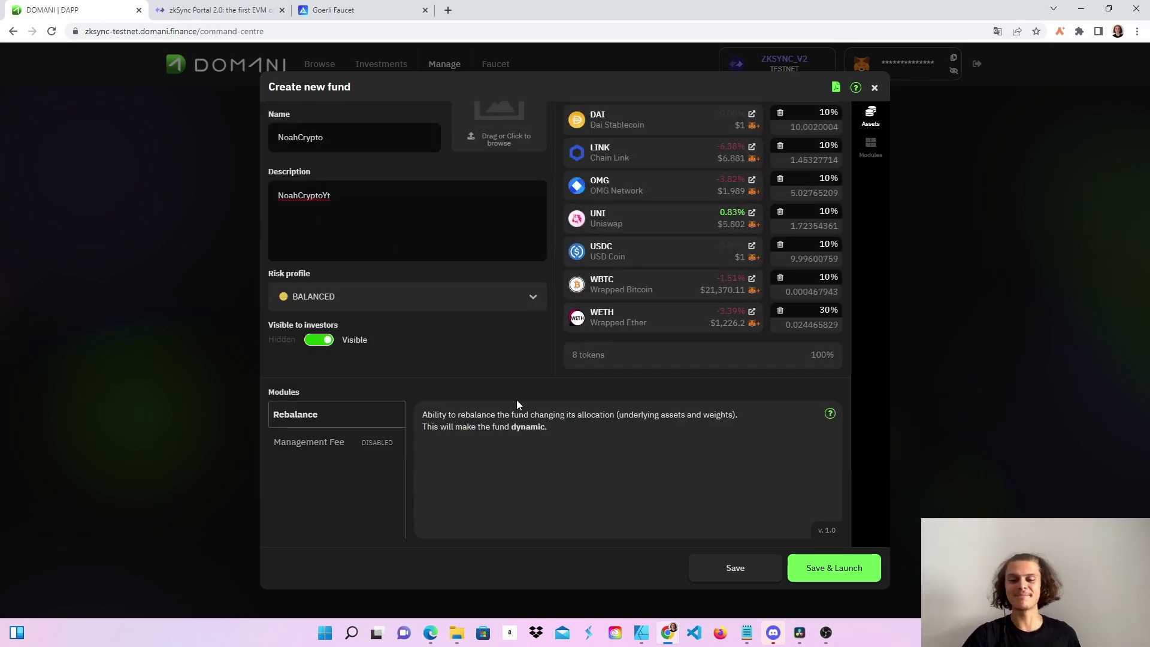
Set the annualized management fee to 2%, paid in the ZKSNOAH fund token.
{"action": "left_click", "coordinate": [342, 441]}
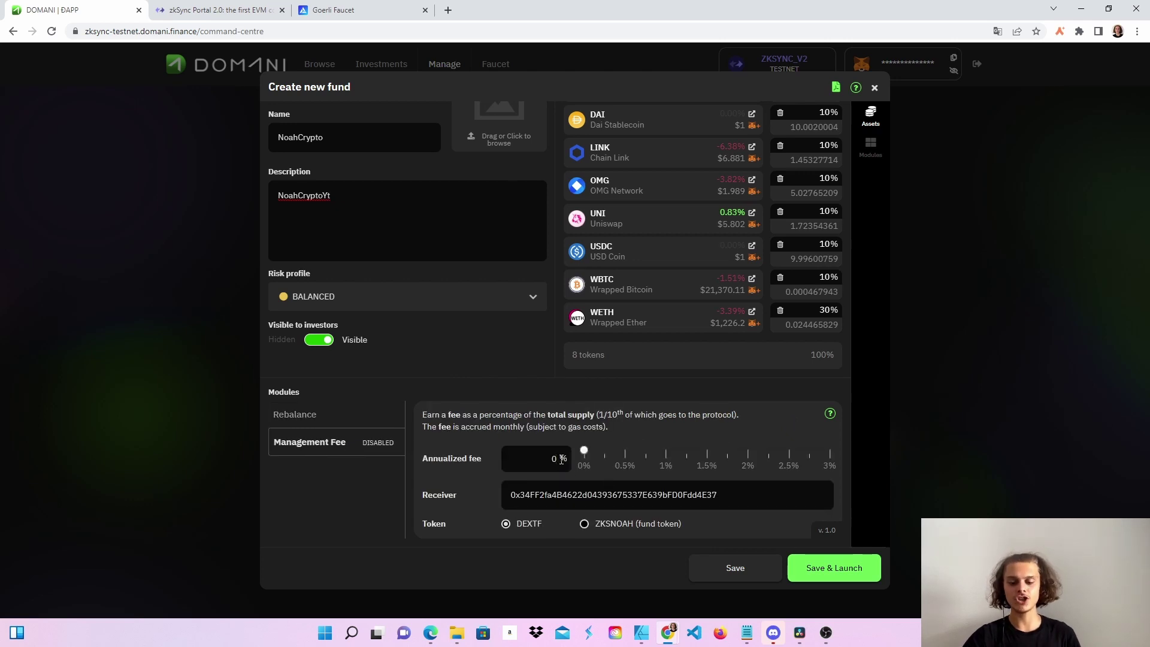
{"action": "key", "text": "ctrl+a"}
{"action": "type", "text": "2"}
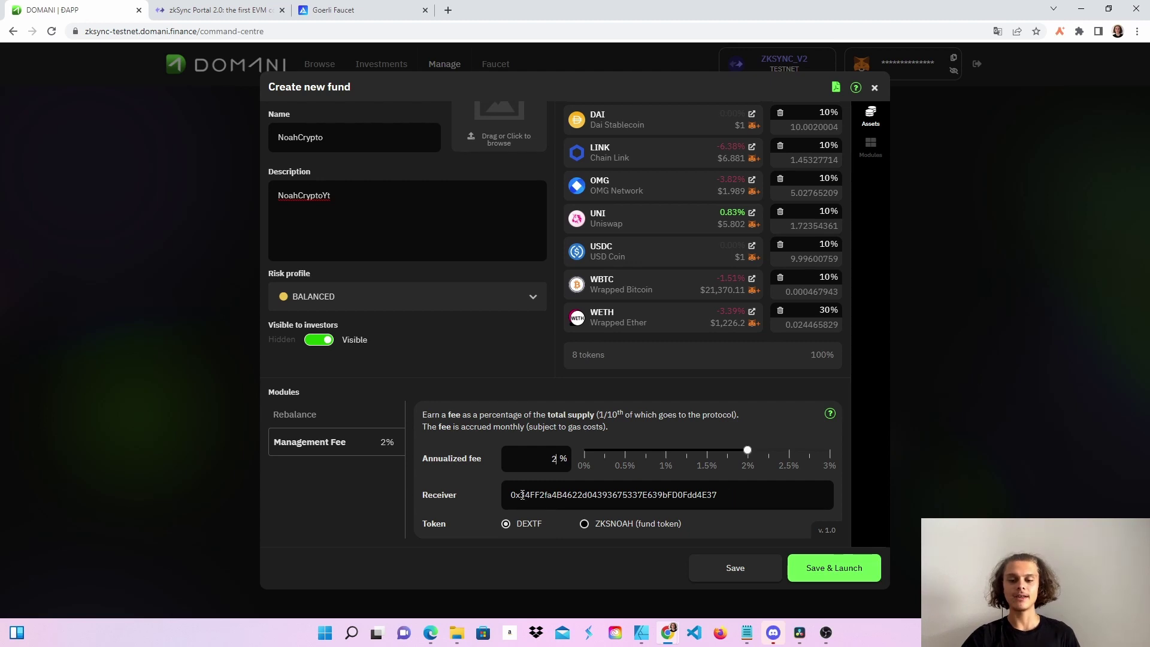
{"action": "left_click", "coordinate": [585, 524]}
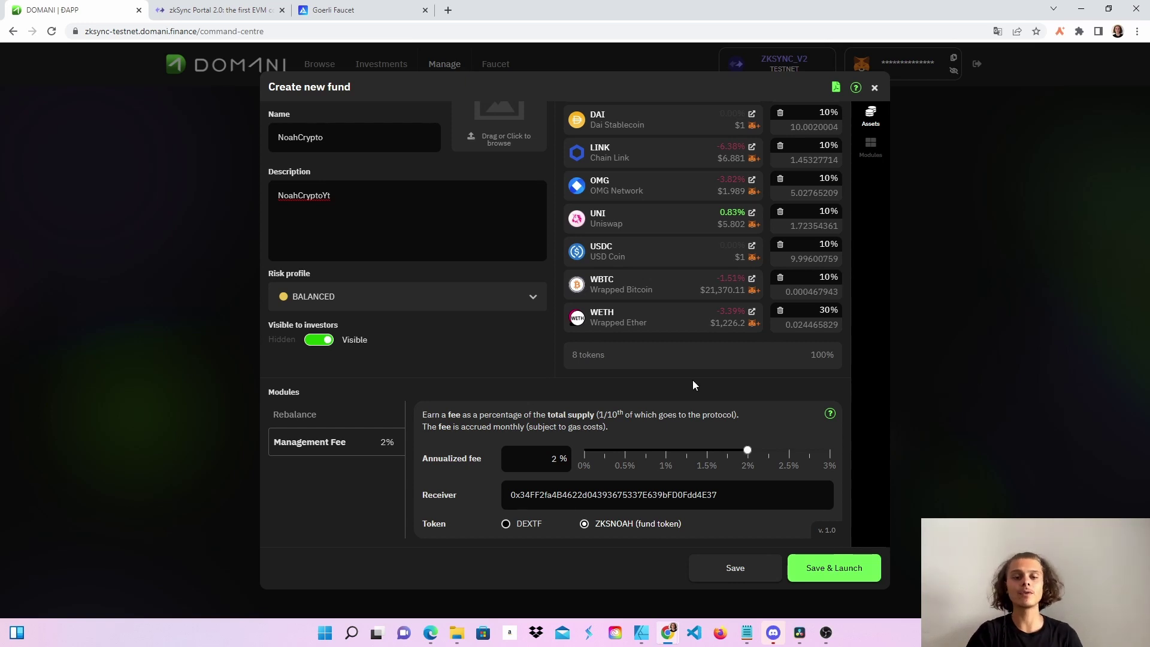
{"action": "scroll", "coordinate": [689, 371], "scroll_direction": "up", "scroll_amount": 1}
{"action": "scroll", "coordinate": [689, 335], "scroll_direction": "down", "scroll_amount": 1}
{"action": "scroll", "coordinate": [696, 318], "scroll_direction": "up", "scroll_amount": 1}
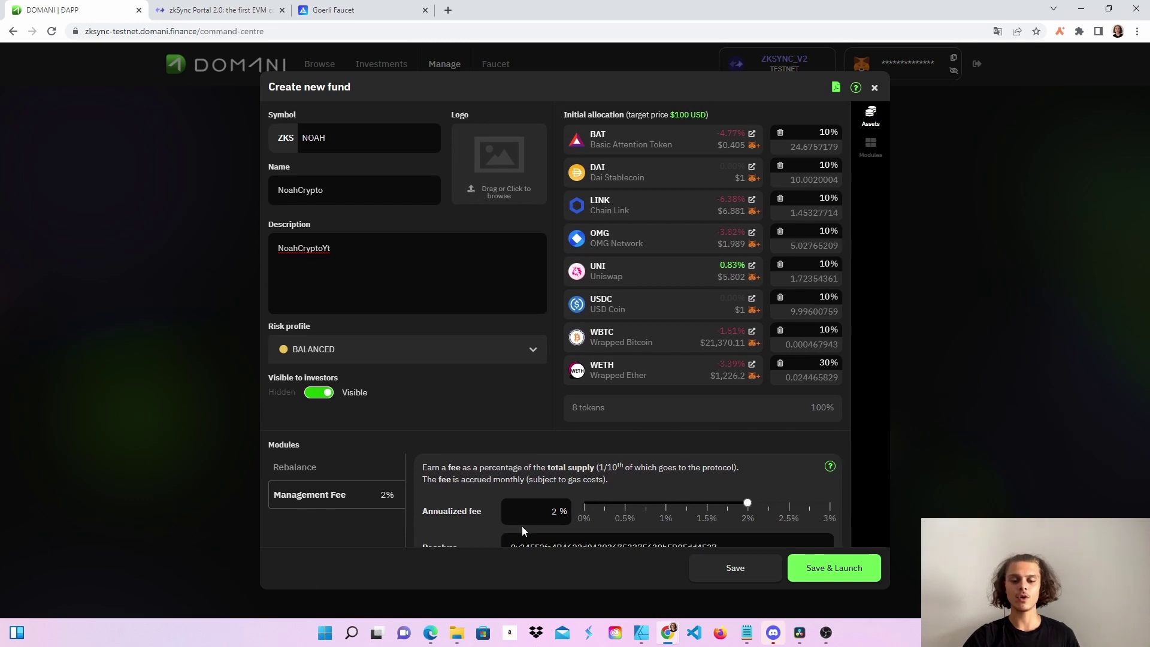
{"action": "scroll", "coordinate": [522, 526], "scroll_direction": "down", "scroll_amount": 1}
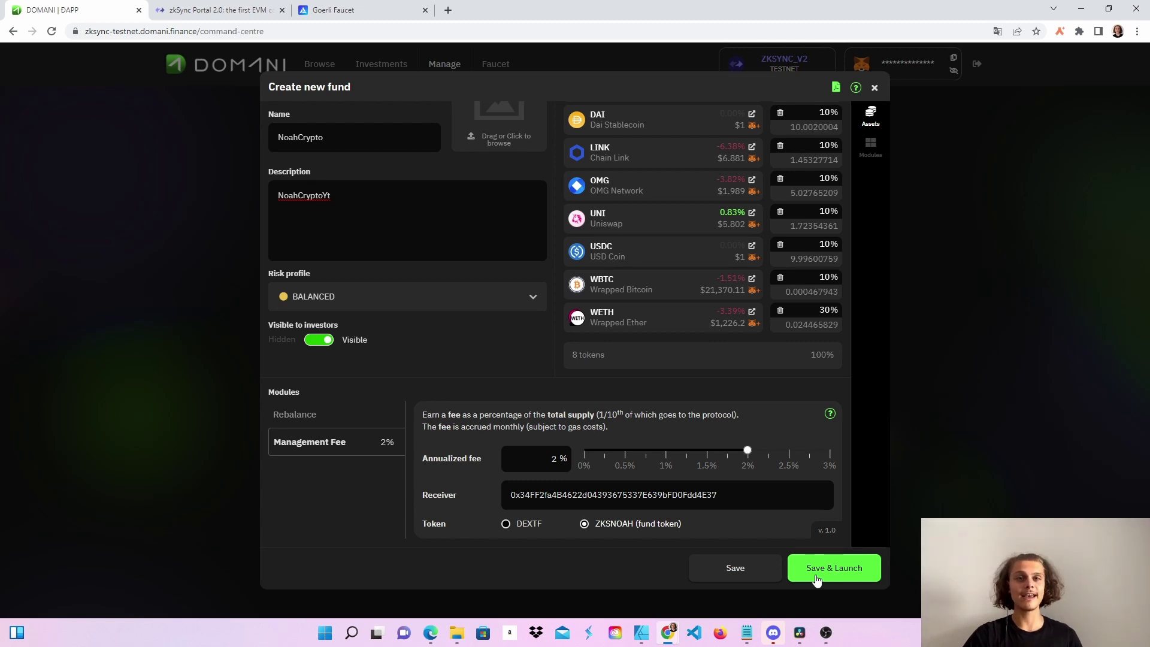
Save & Launch the fund and approve its creation transaction in MetaMask.
{"action": "left_click", "coordinate": [816, 579]}
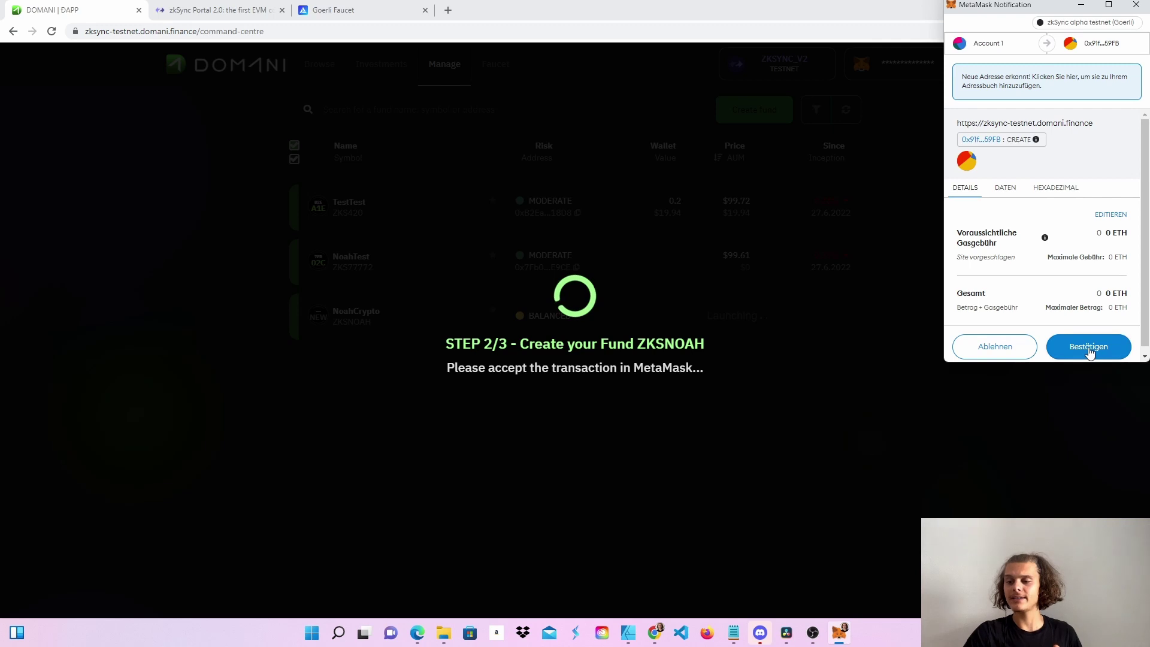
{"action": "left_click", "coordinate": [1089, 348]}
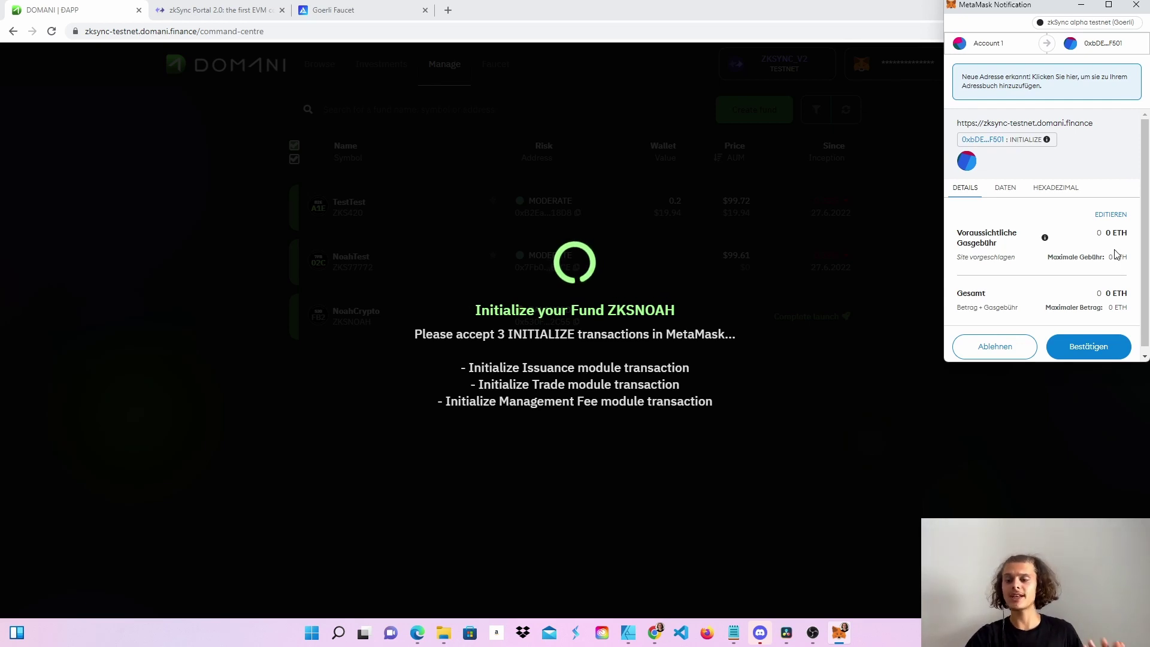
Approve the Issuance, Trade and Management Fee initialize transactions in MetaMask.
{"action": "left_click", "coordinate": [1082, 351]}
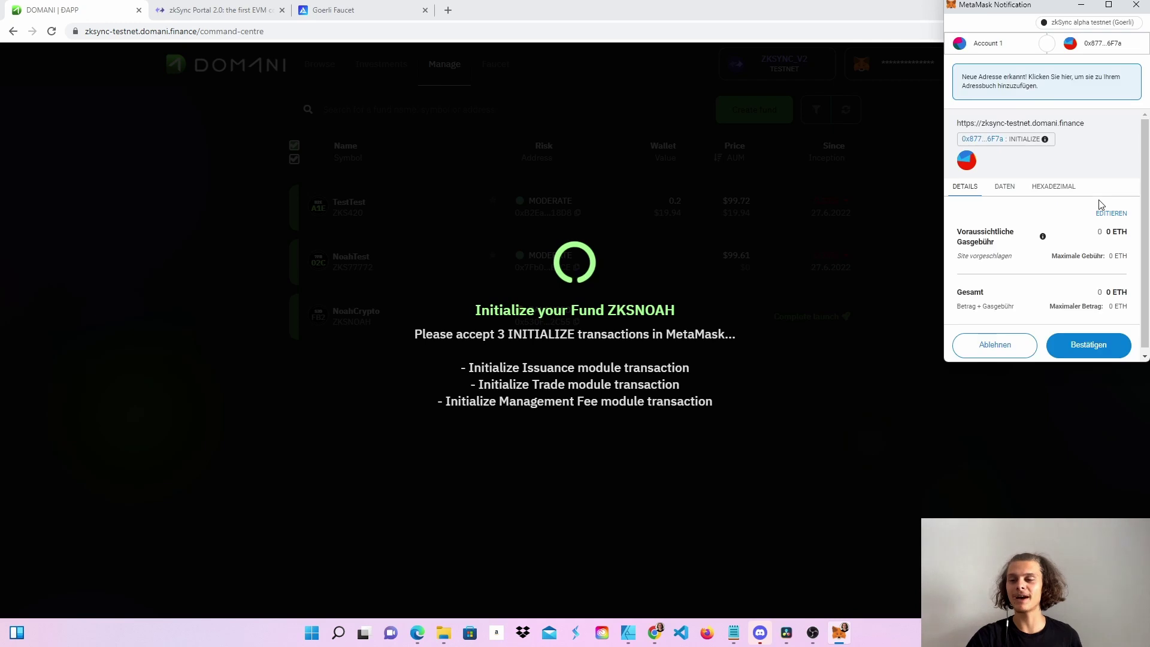
{"action": "left_click", "coordinate": [1081, 348]}
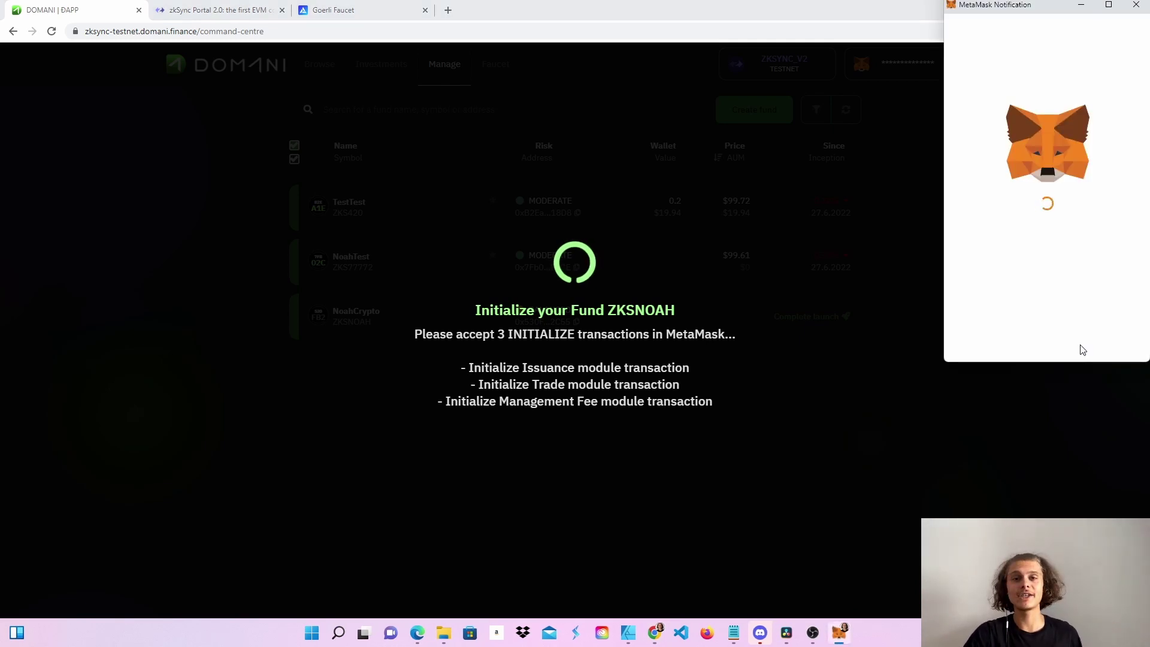
{"action": "left_click", "coordinate": [1082, 350]}
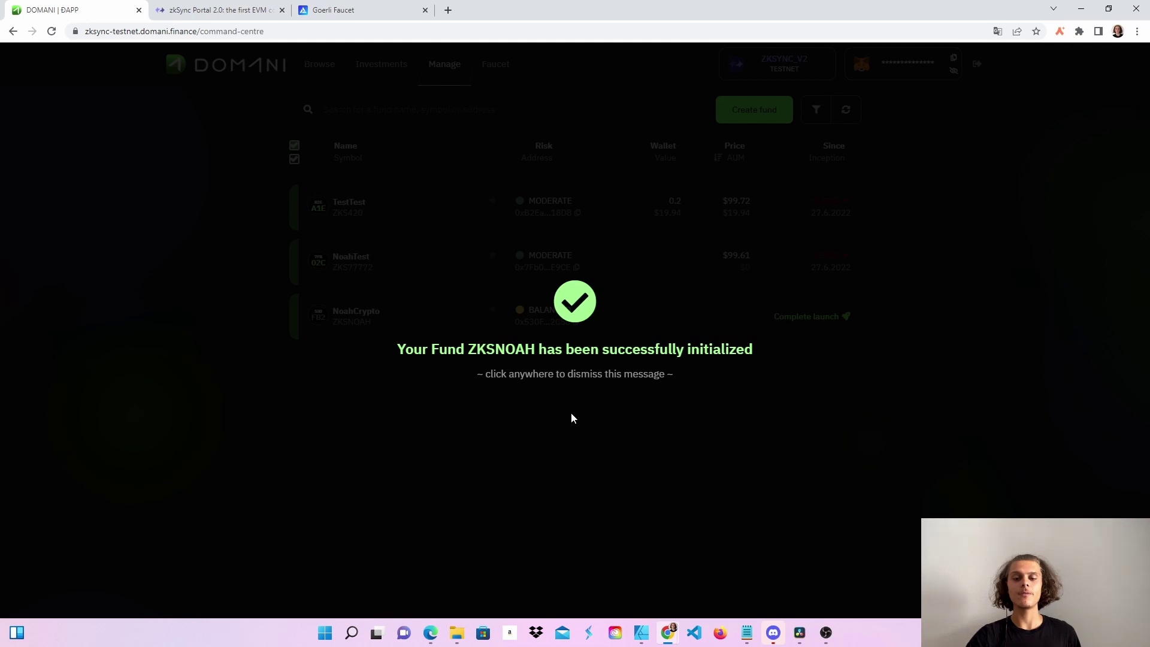
Attempt Complete launch with MetaMask approval, dismiss the resulting error, and reload the fund list.
{"action": "left_click", "coordinate": [572, 418]}
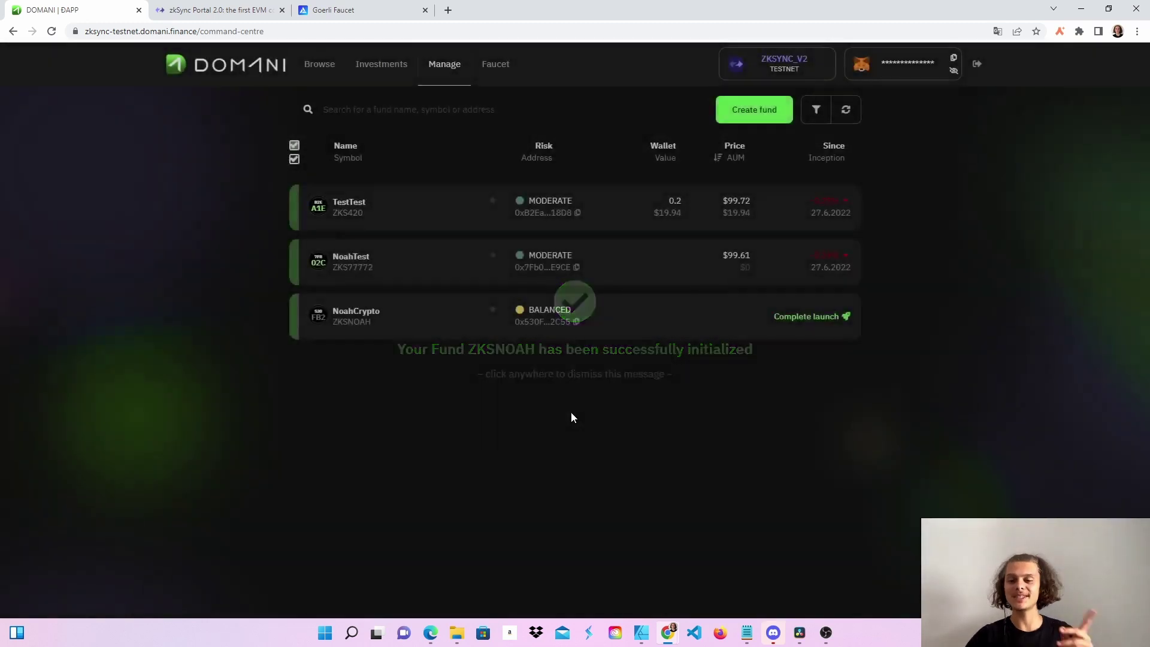
{"action": "left_click", "coordinate": [812, 318]}
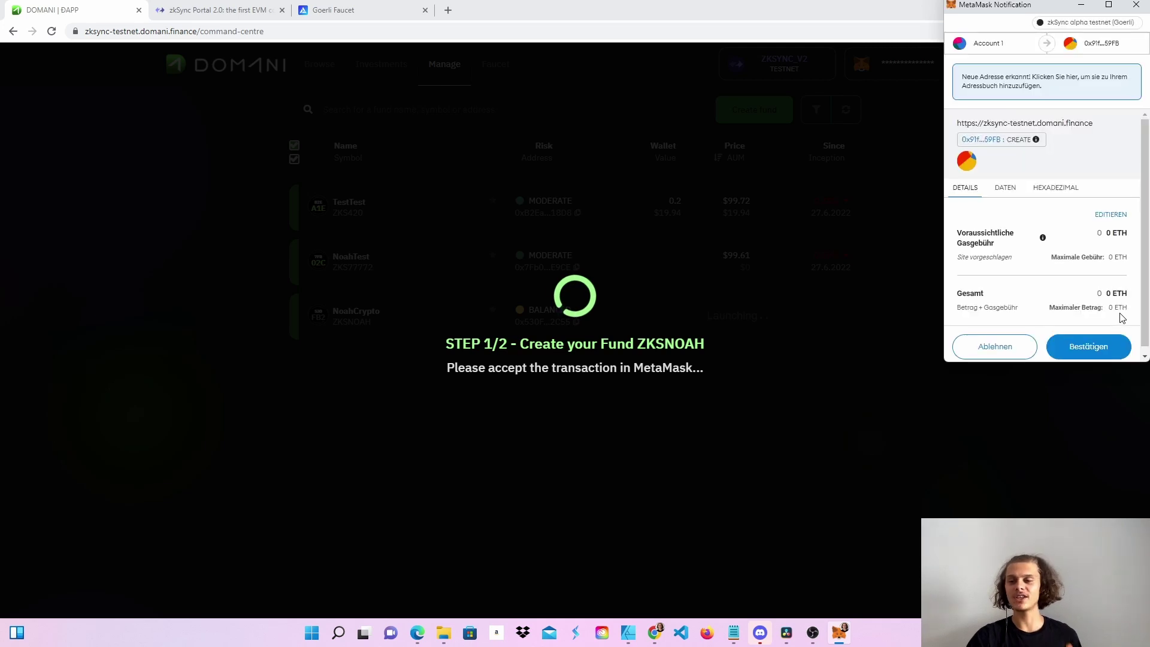
{"action": "left_click", "coordinate": [1108, 351]}
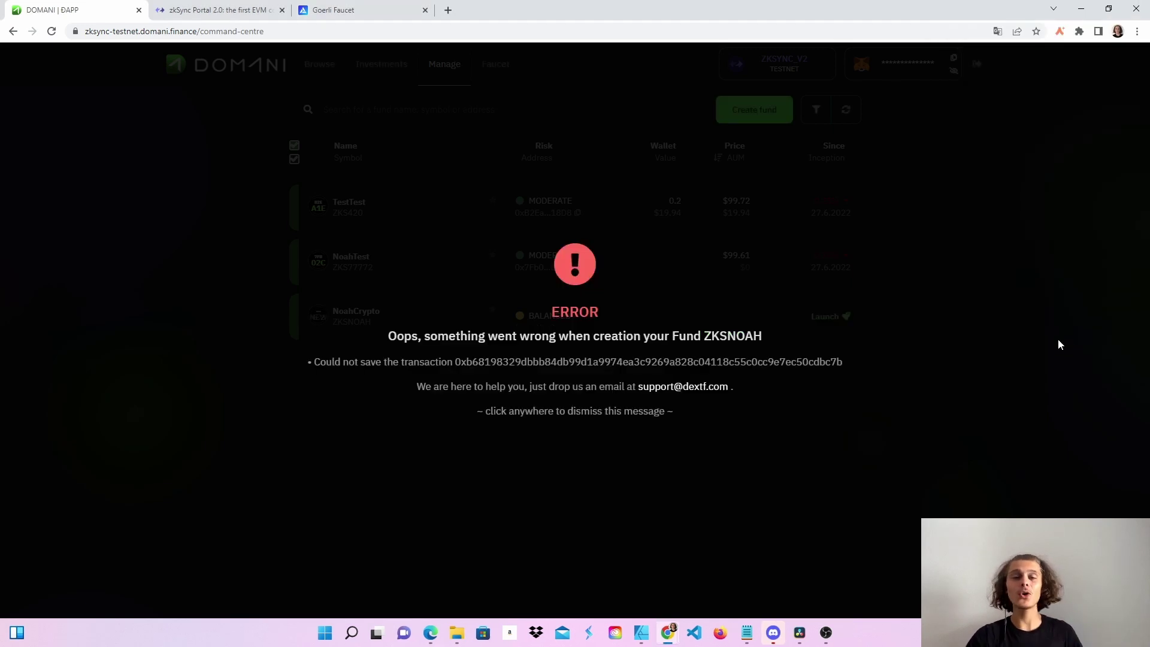
{"action": "left_click", "coordinate": [611, 457]}
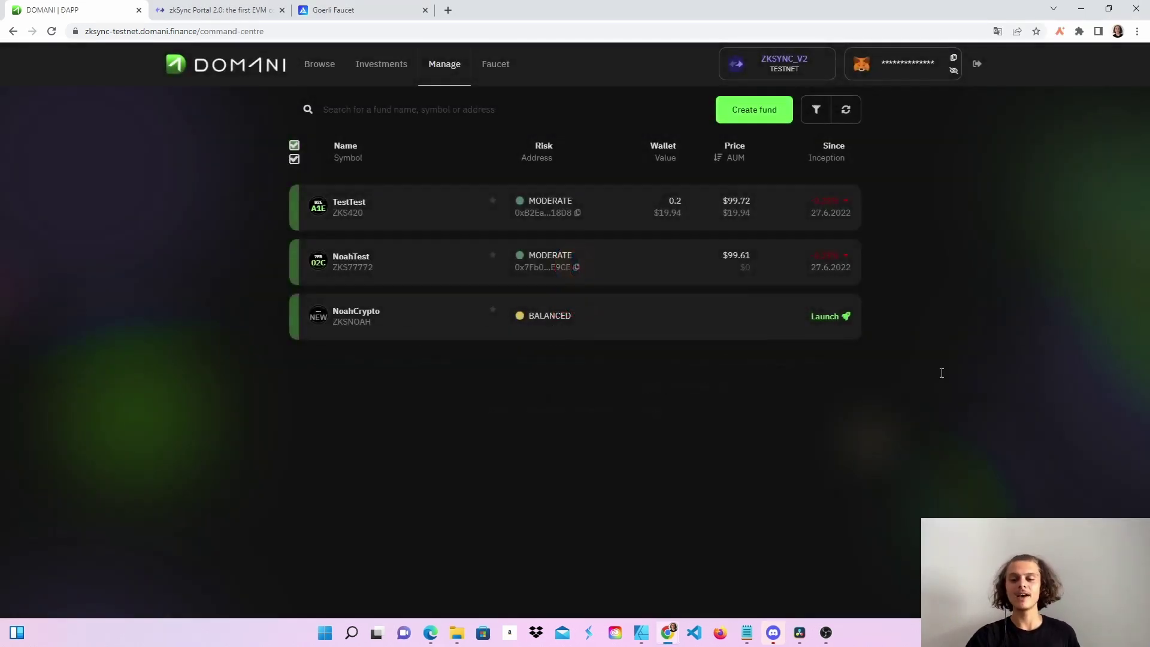
{"action": "left_click", "coordinate": [52, 31]}
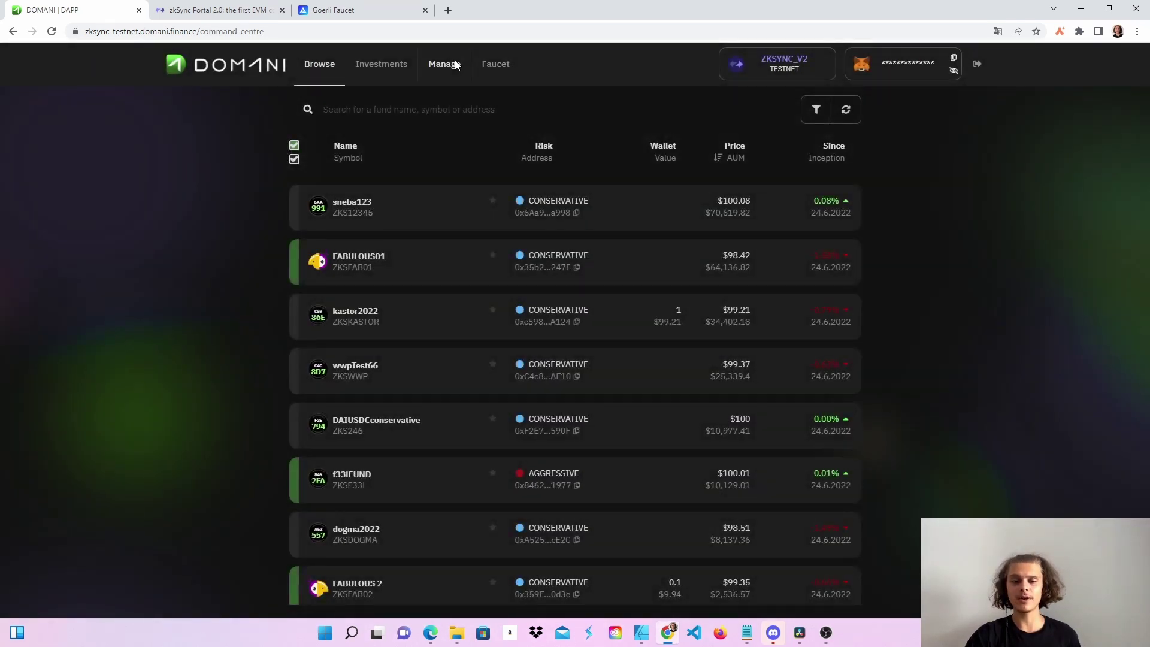
Verify NoahCrypto is listed among my funds as launched at $99.68, then return to Browse.
{"action": "left_click", "coordinate": [455, 64]}
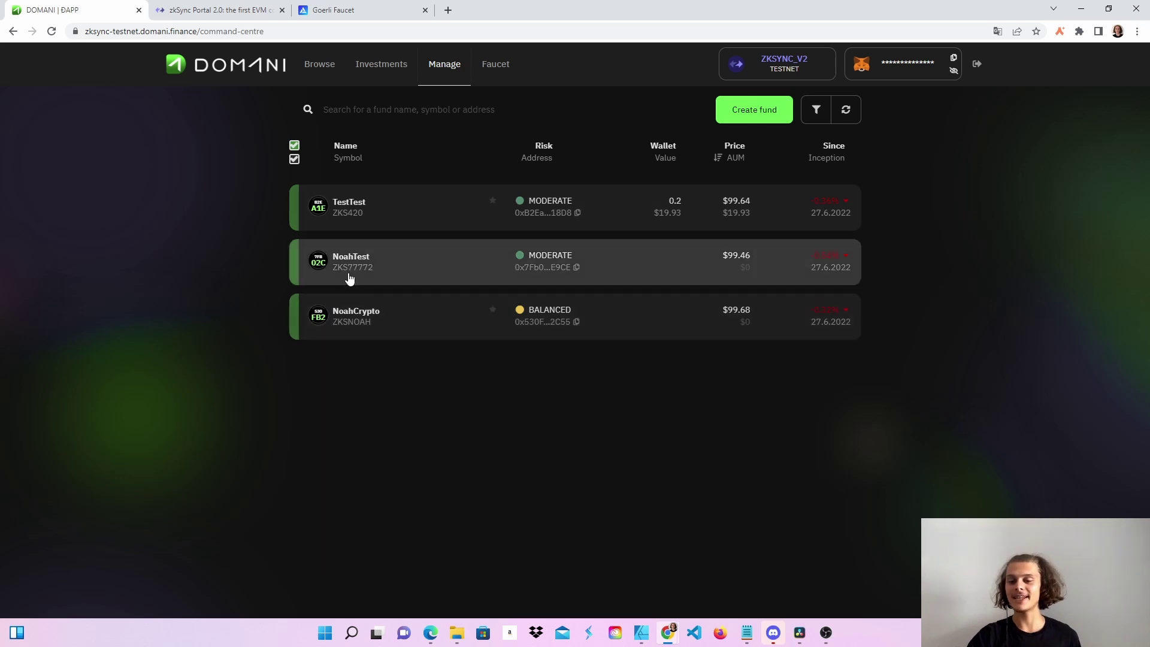
{"action": "left_click", "coordinate": [423, 331]}
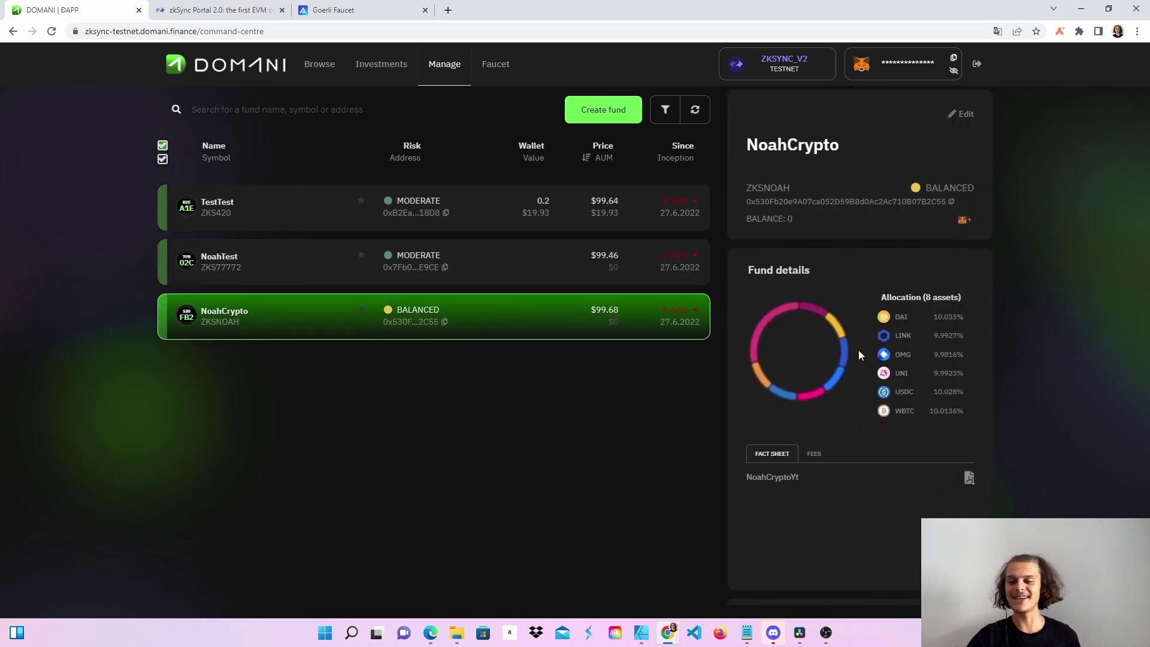
{"action": "scroll", "coordinate": [860, 354], "scroll_direction": "down", "scroll_amount": 1}
{"action": "left_click", "coordinate": [317, 64]}
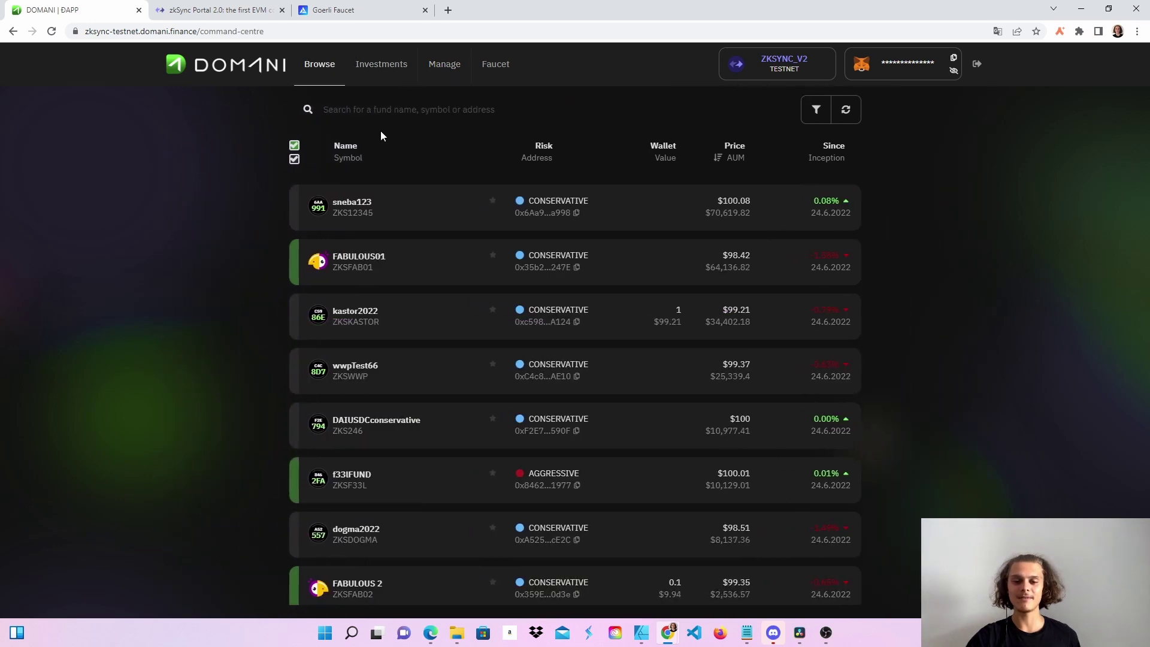
Search 'ZKSNO', select NoahCrypto and mint 0.1 ZKSNOAH tokens.
{"action": "left_click", "coordinate": [380, 112]}
{"action": "type", "text": "ZKSNOAH"}
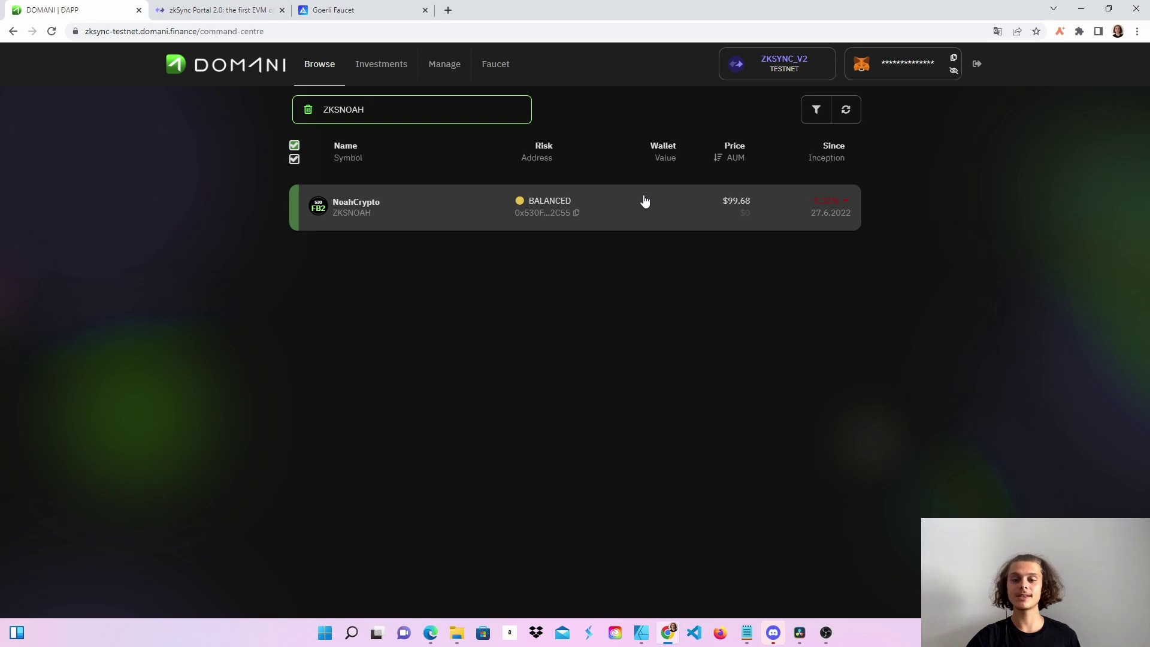
{"action": "left_click", "coordinate": [645, 201]}
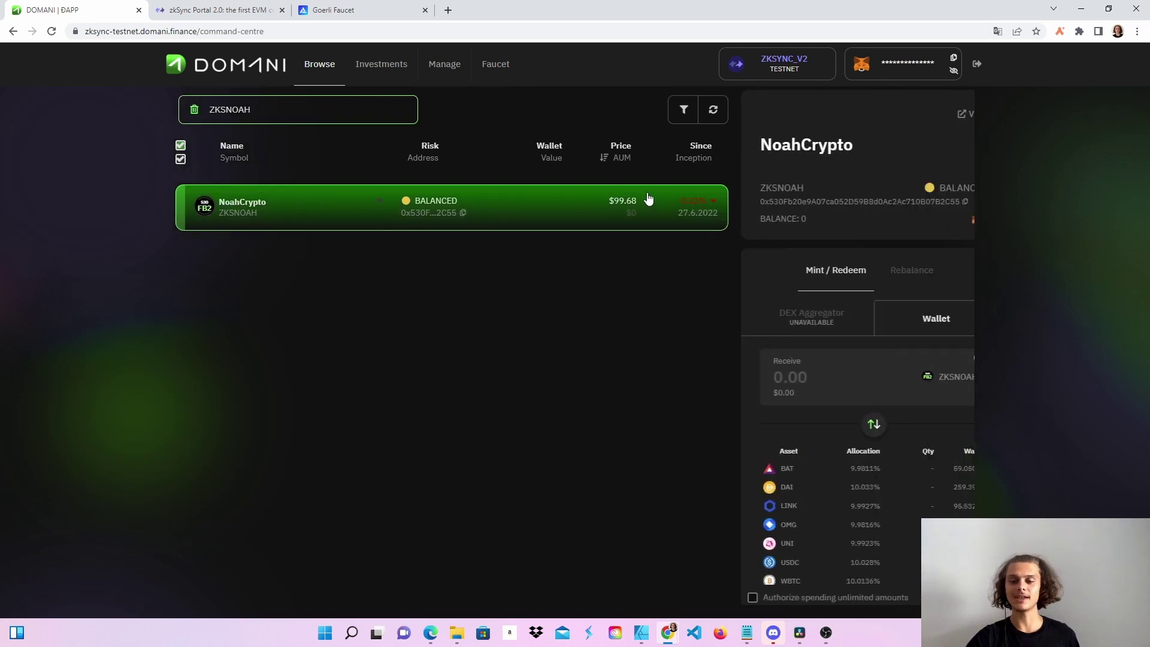
{"action": "left_click", "coordinate": [860, 372]}
{"action": "type", "text": "0.1"}
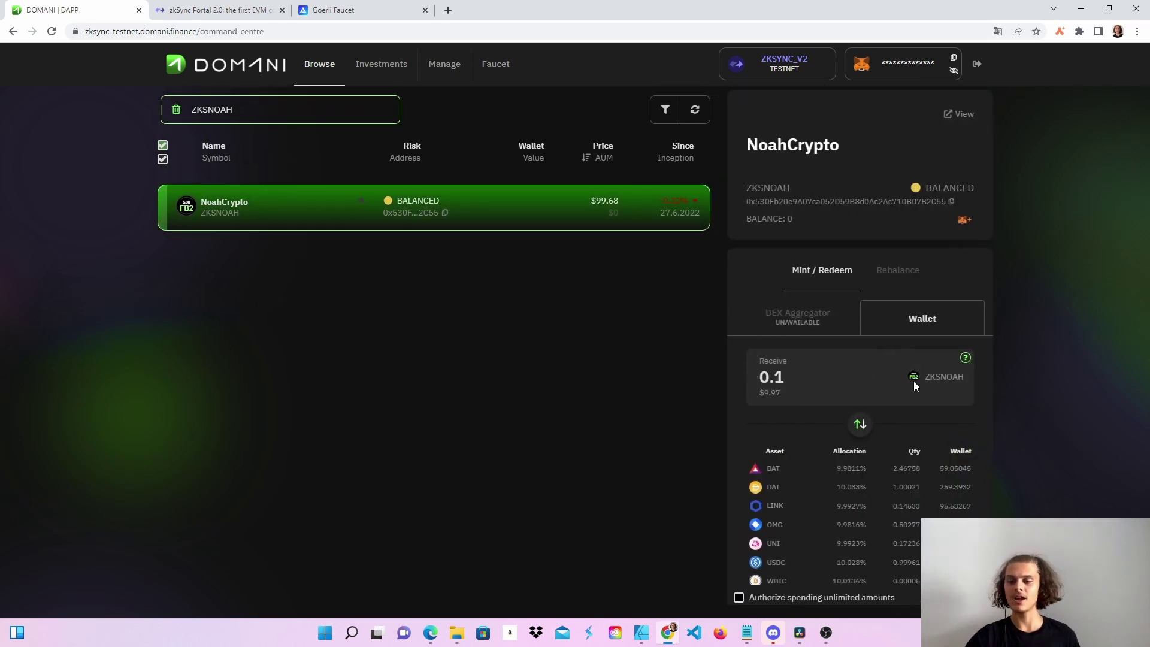
{"action": "scroll", "coordinate": [914, 381], "scroll_direction": "down", "scroll_amount": 4}
{"action": "left_click", "coordinate": [841, 389]}
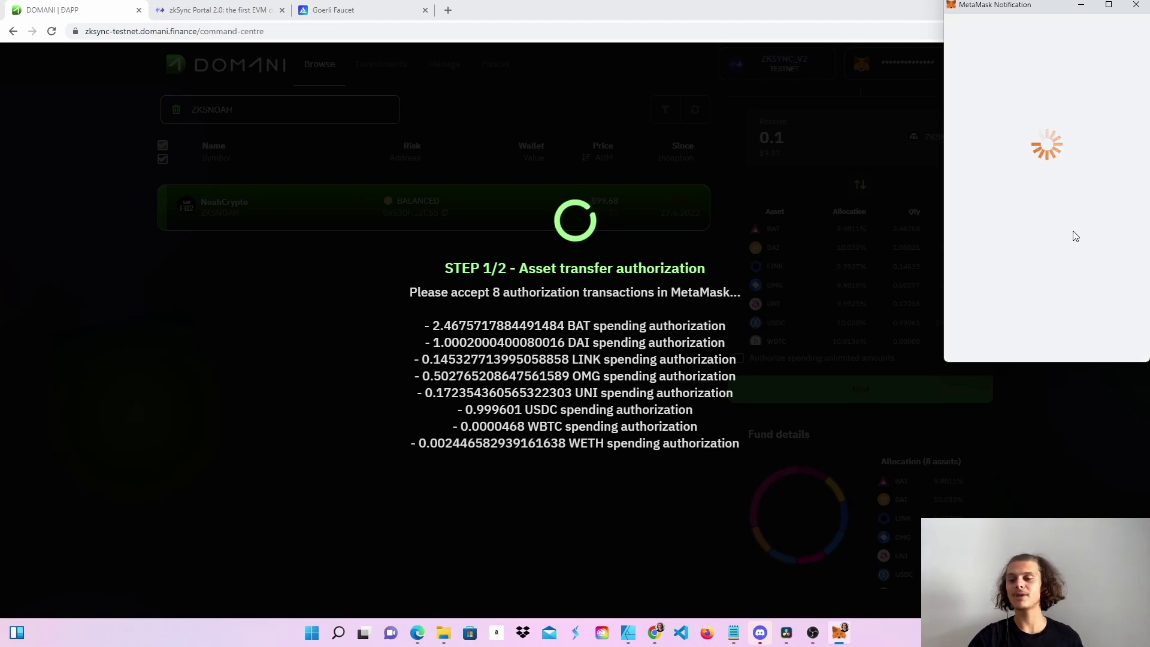
Approve the BAT spending authorization in MetaMask.
{"action": "scroll", "coordinate": [1088, 292], "scroll_direction": "down", "scroll_amount": 4}
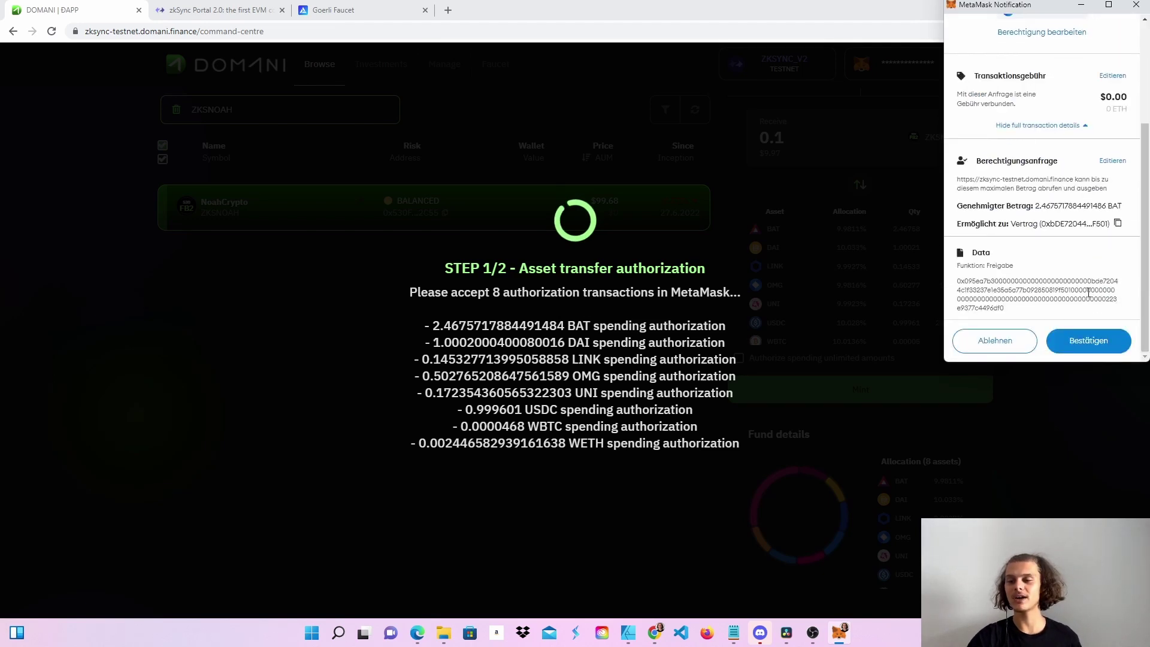
{"action": "left_click", "coordinate": [1075, 349]}
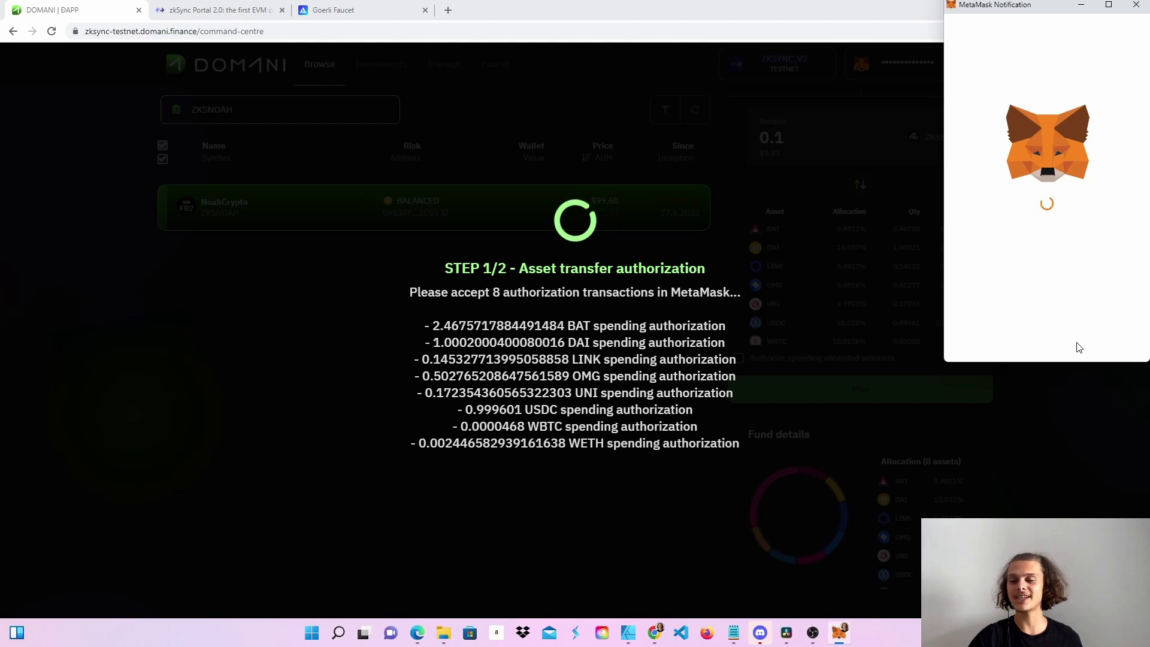
{"action": "scroll", "coordinate": [1100, 333], "scroll_direction": "down", "scroll_amount": 2}
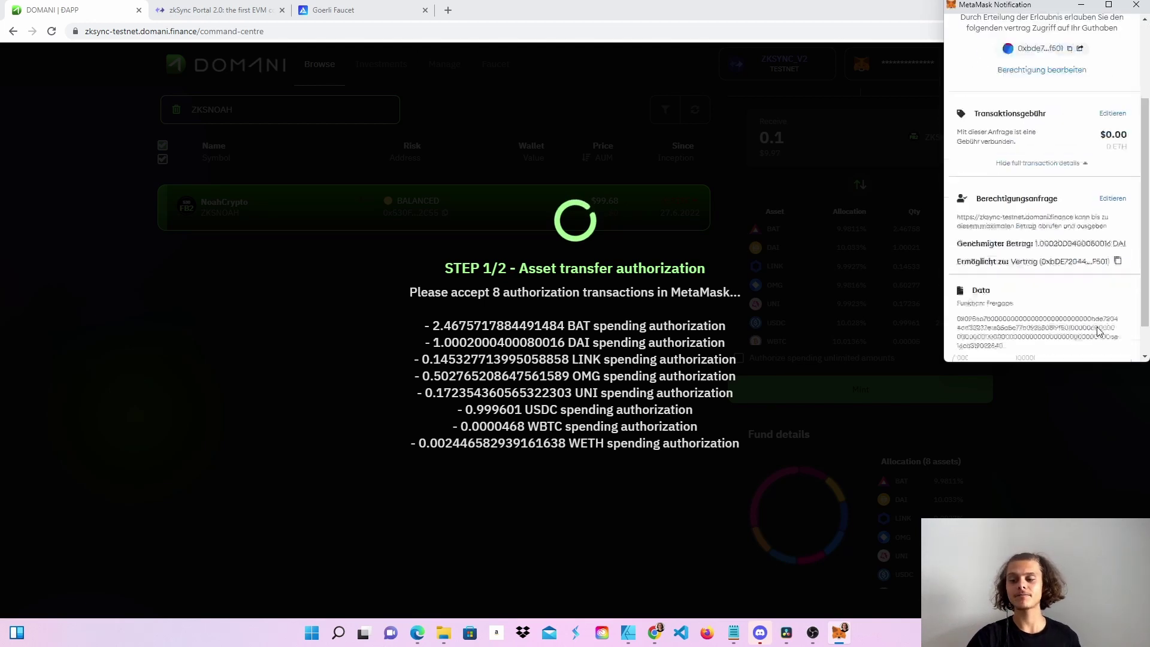